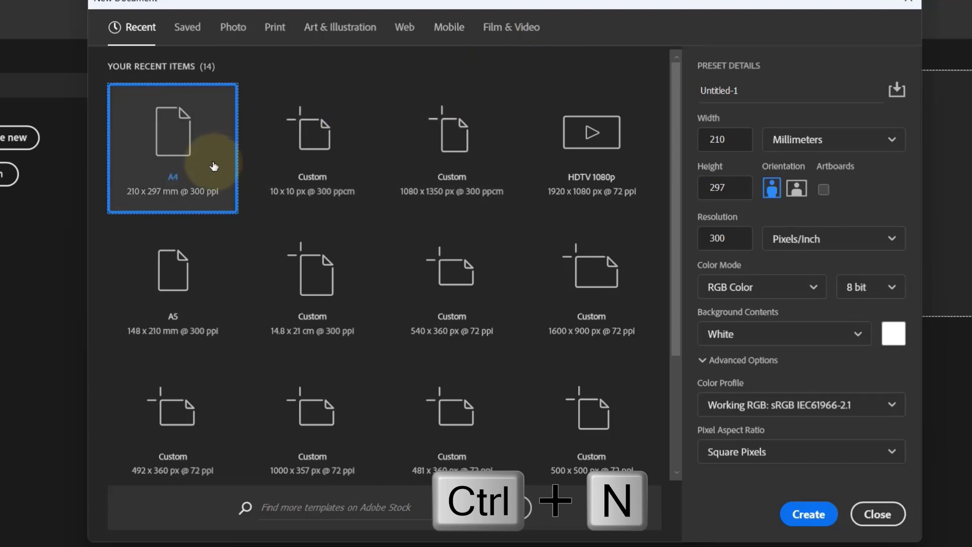
Create an A4 document of 210 x 297 mm at 300 ppi and open the FLOWER image from the Desktop
{"action": "left_click", "coordinate": [807, 521]}
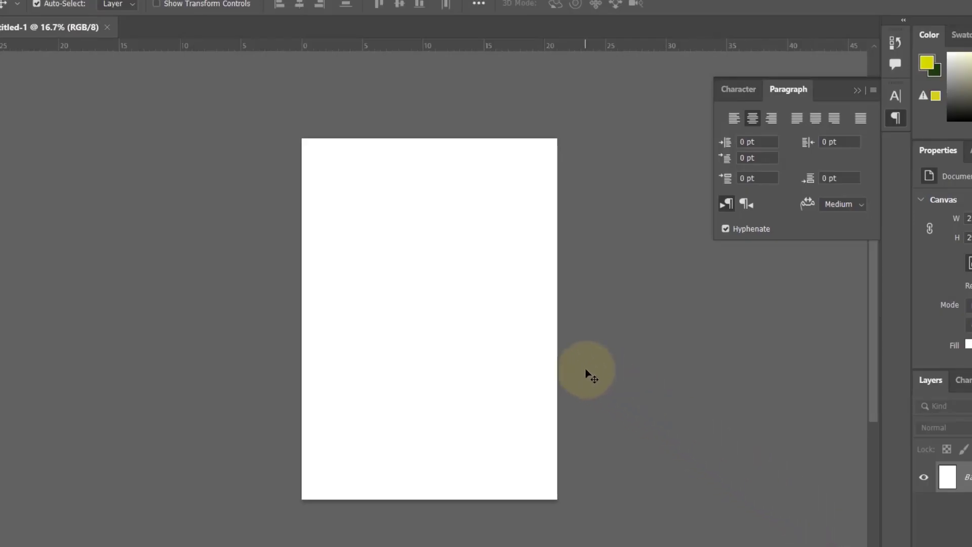
{"action": "key", "text": "ctrl+o"}
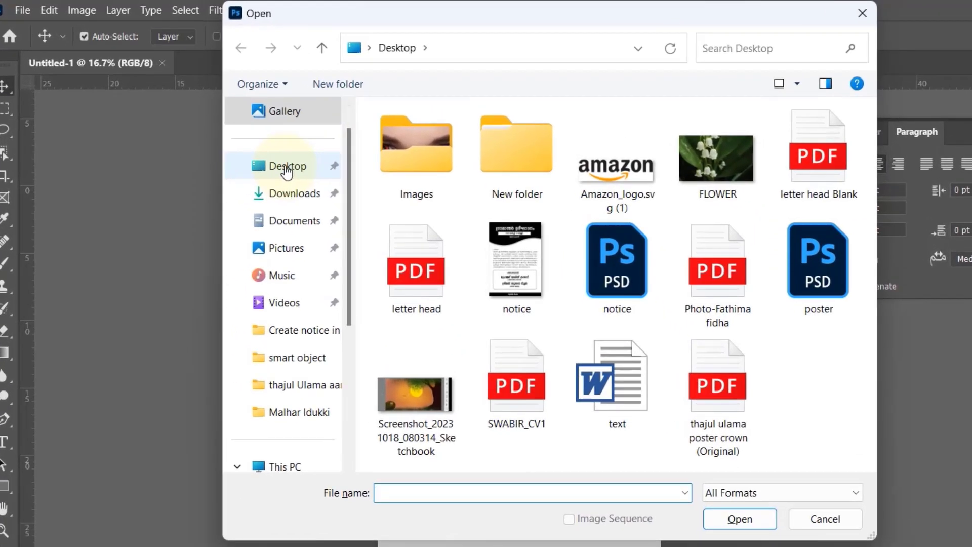
{"action": "left_click", "coordinate": [286, 170]}
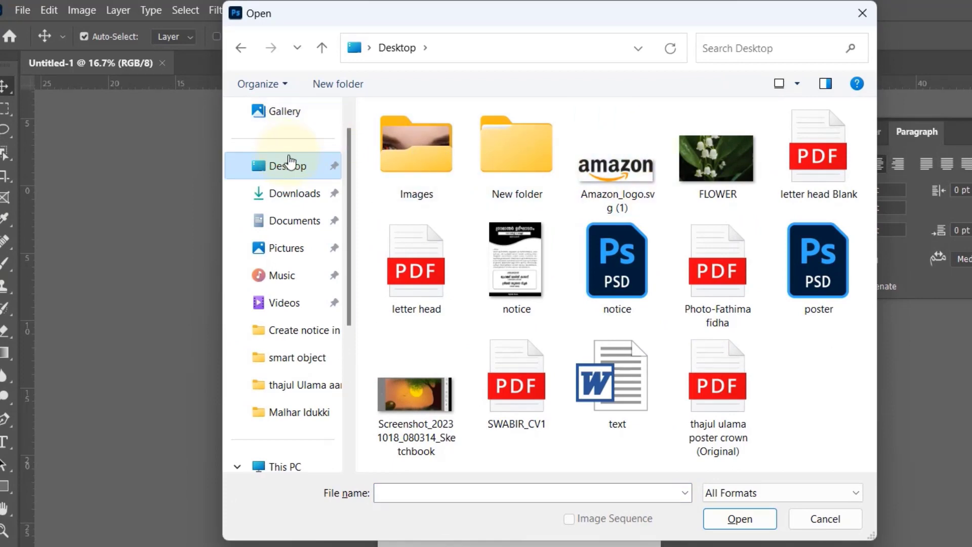
{"action": "left_click", "coordinate": [703, 167]}
{"action": "left_click", "coordinate": [739, 519]}
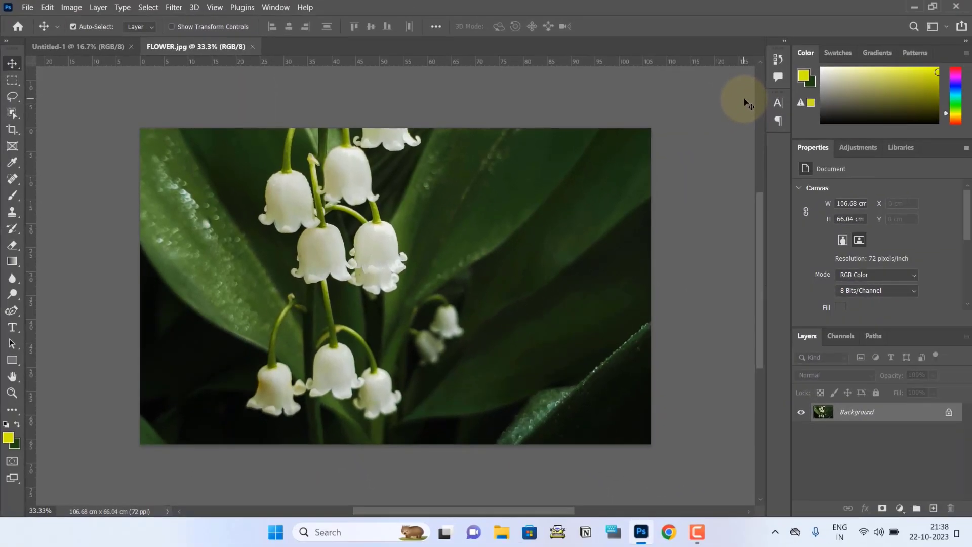
Copy the entire FLOWER image and paste it into the blank Untitled-1 document
{"action": "key", "text": "ctrl+a"}
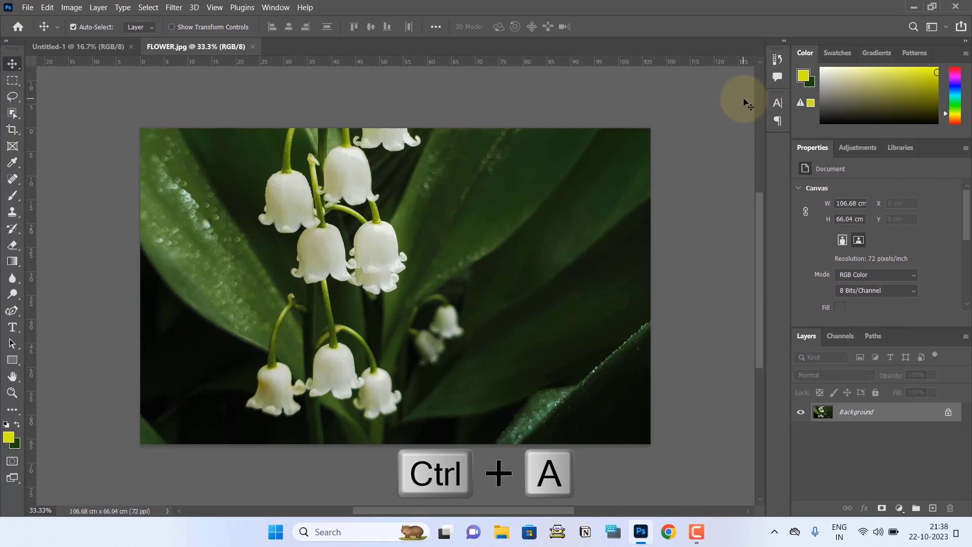
{"action": "key", "text": "ctrl"}
{"action": "key", "text": "ctrl+a"}
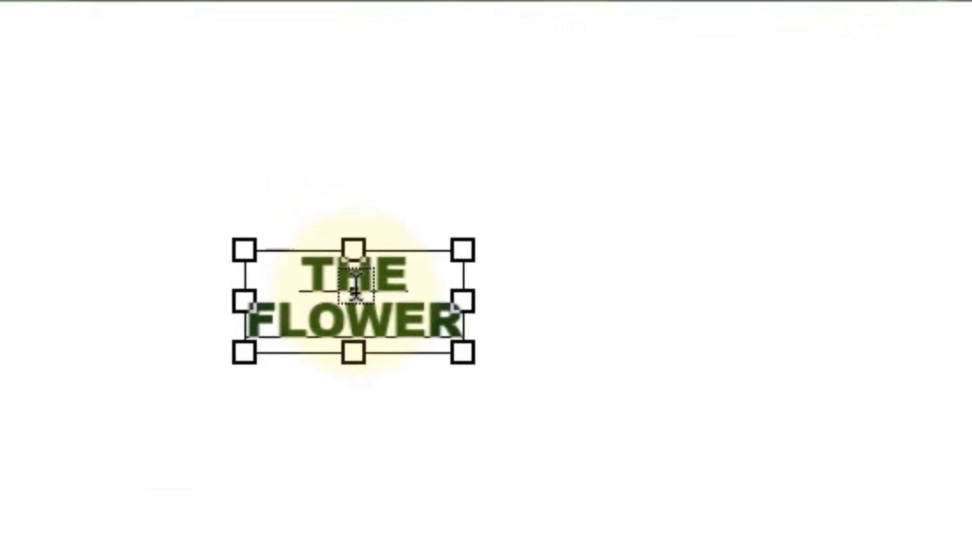
{"action": "key", "text": "ctrl+a"}
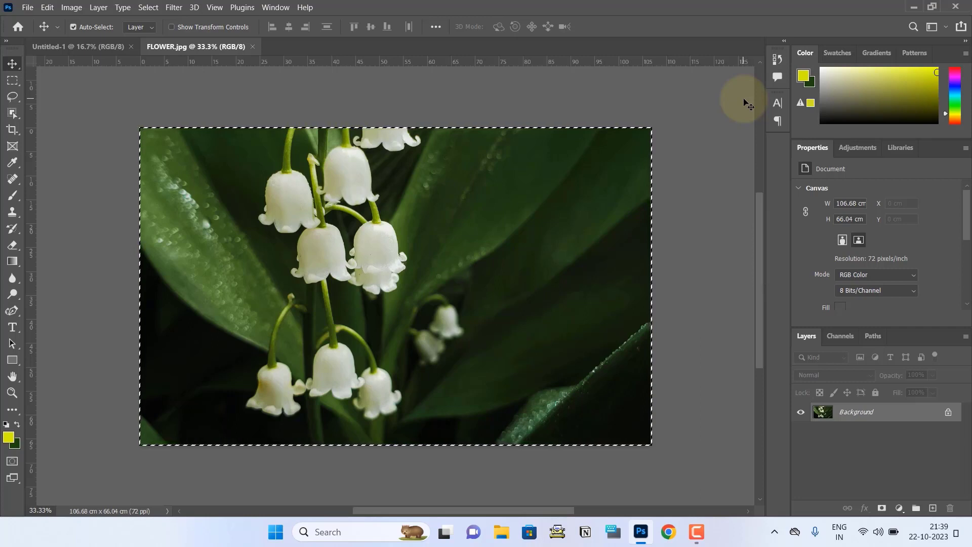
{"action": "key", "text": "ctrl+c"}
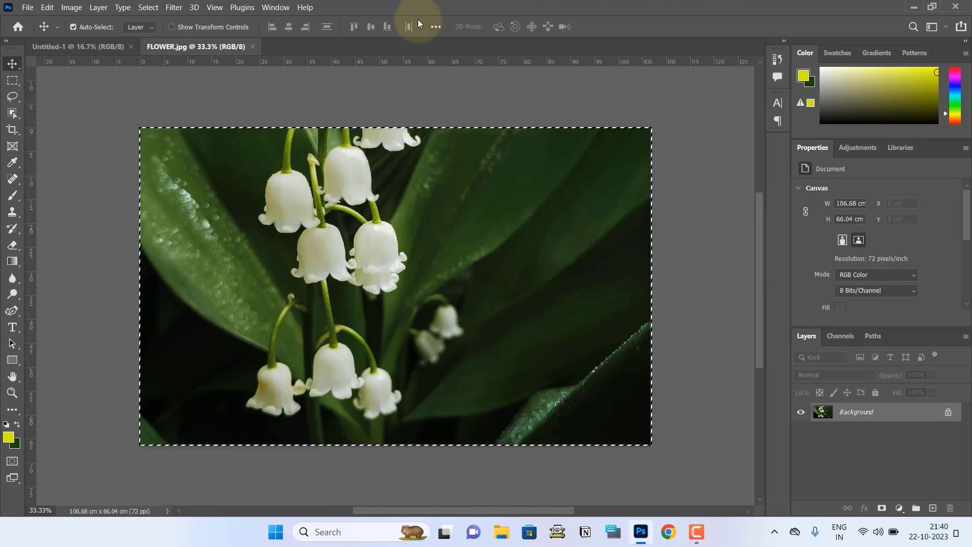
{"action": "left_click", "coordinate": [98, 44]}
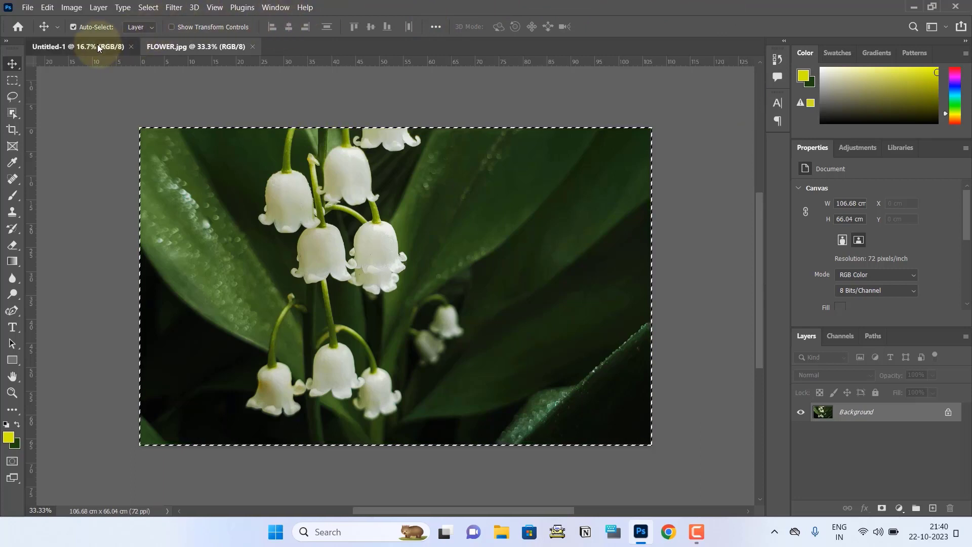
{"action": "key", "text": "ctrl+v"}
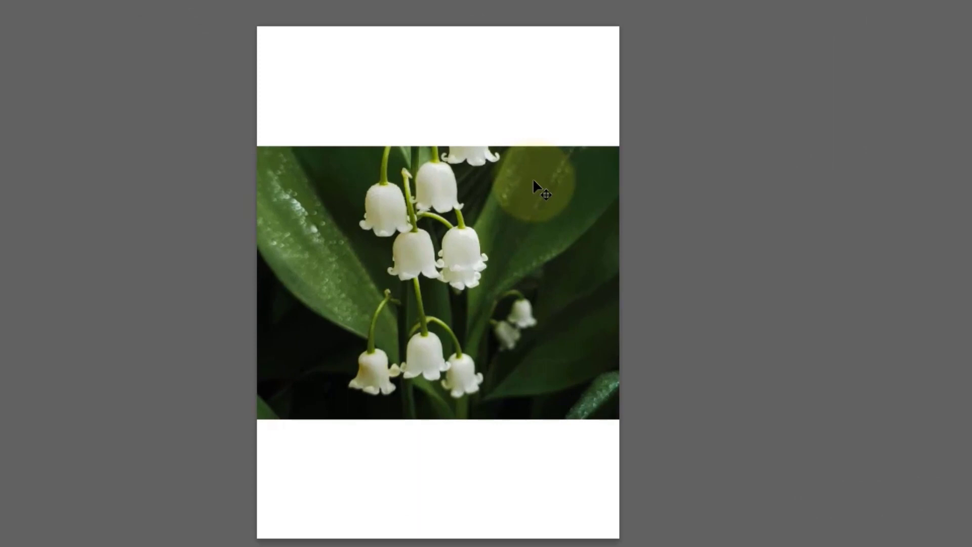
Scale the pasted flower photo down to the page width and align it with the page's upper edge
{"action": "key", "text": "ctrl+t"}
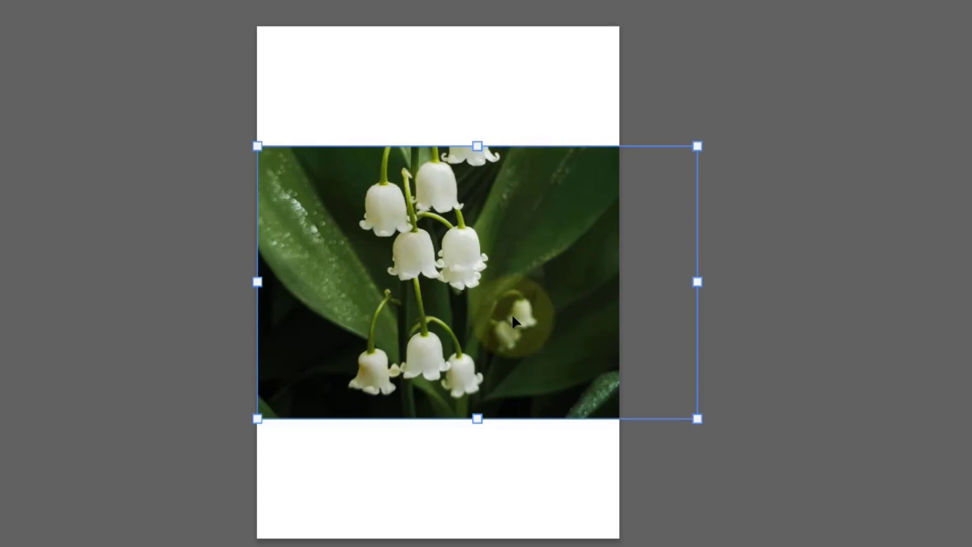
{"action": "left_click_drag", "start_coordinate": [697, 418], "coordinate": [610, 386]}
{"action": "left_click_drag", "start_coordinate": [565, 307], "coordinate": [567, 187]}
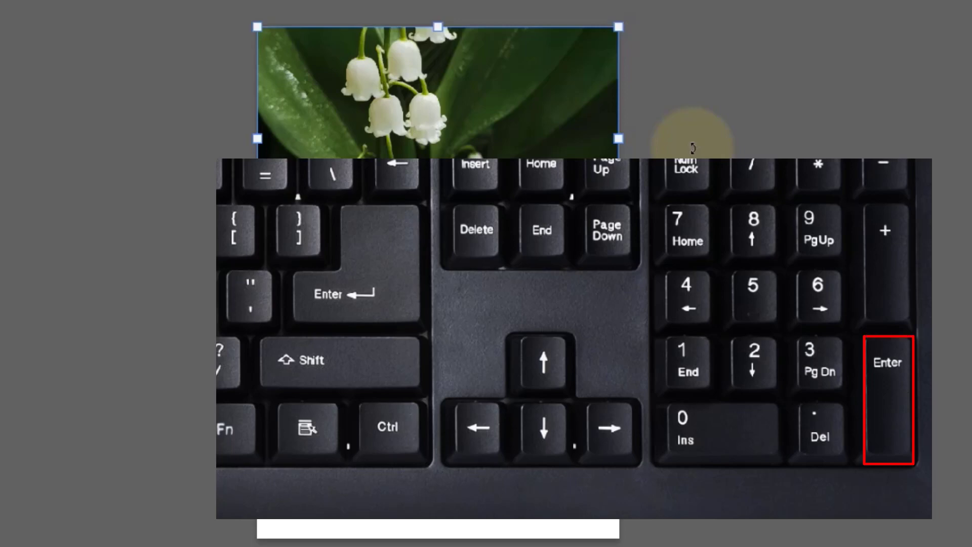
{"action": "key", "text": "Return"}
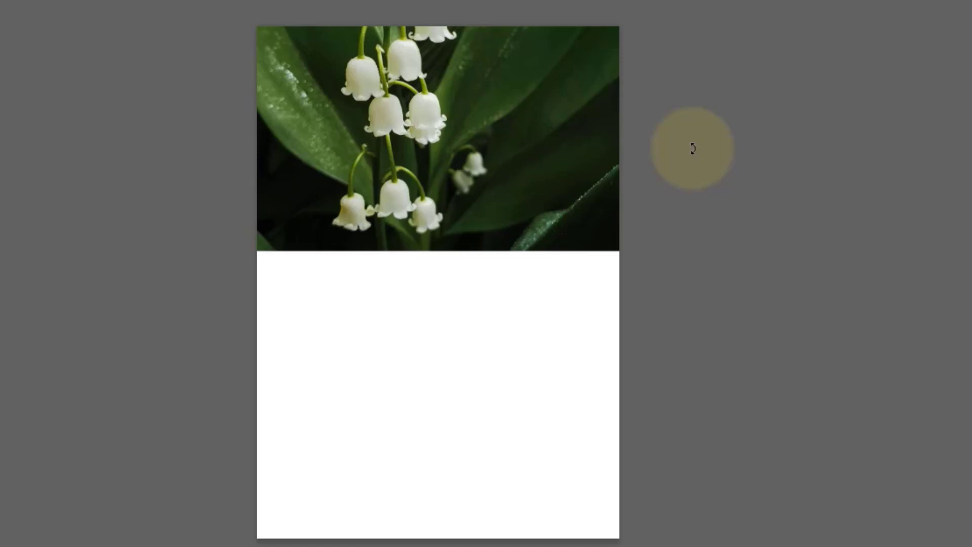
Undo the flower photo's resizing and repositioning, and restore it again
{"action": "key", "text": "ctrl+z"}
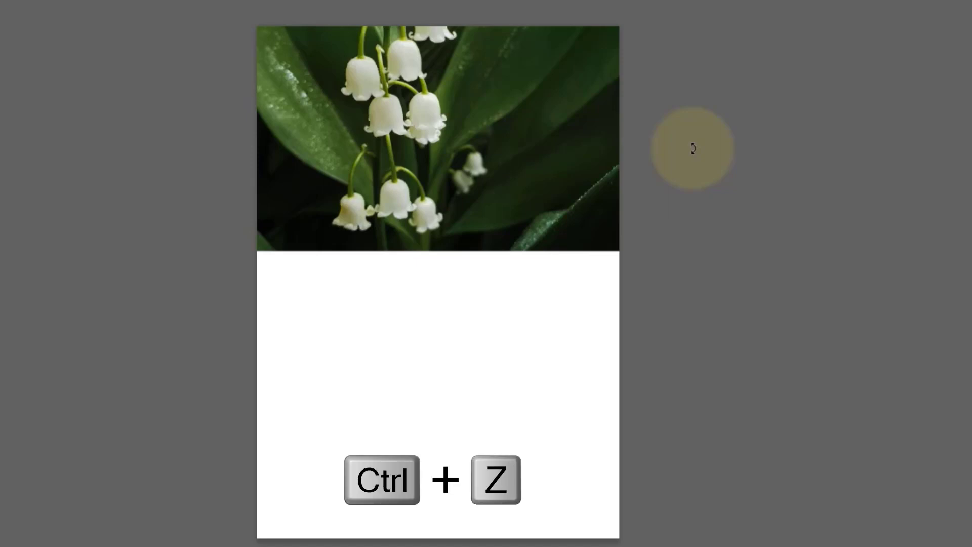
{"action": "key", "text": "ctrl+z"}
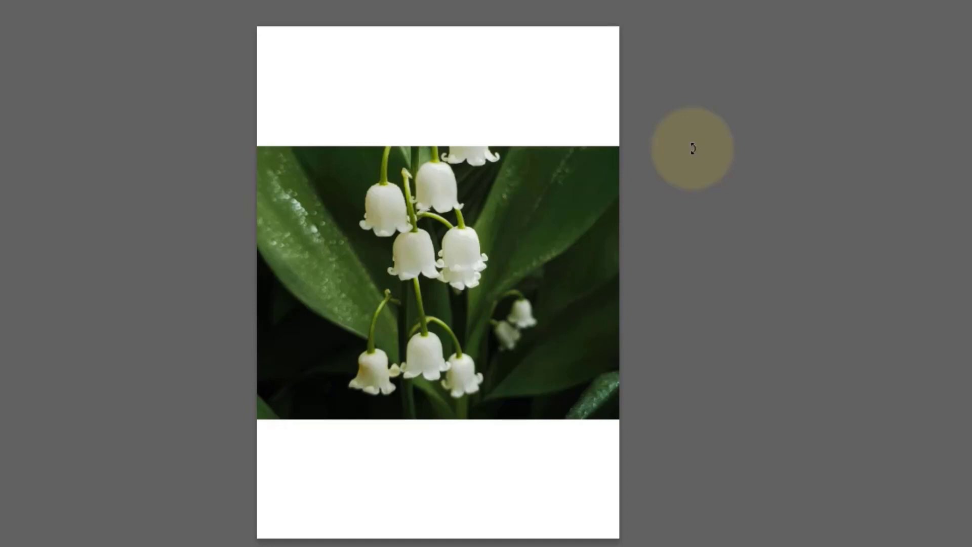
{"action": "key", "text": "ctrl+z"}
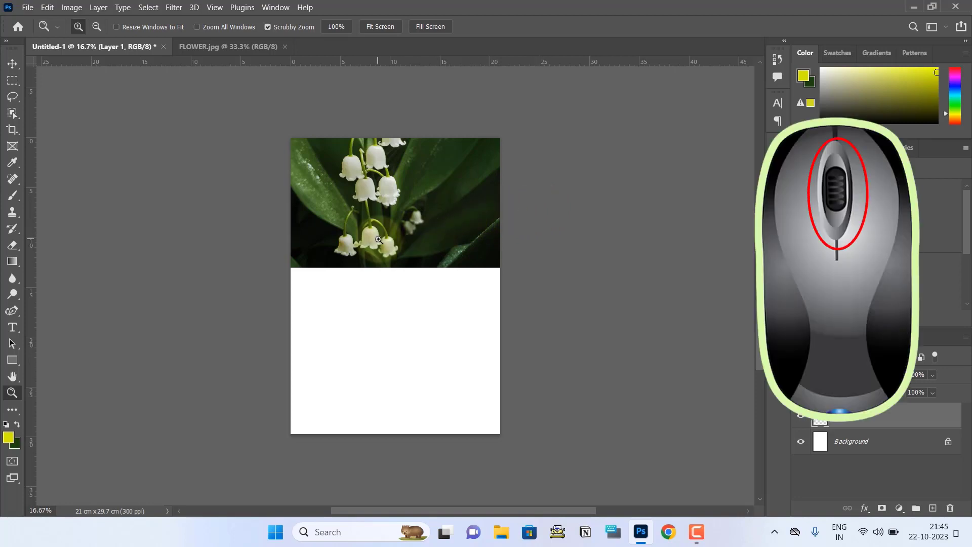
Examine the lower white bell flowers in the photo at different magnifications
{"action": "scroll", "coordinate": [379, 240], "scroll_direction": "up", "scroll_amount": 5}
{"action": "scroll", "coordinate": [379, 239], "scroll_direction": "up", "scroll_amount": 8}
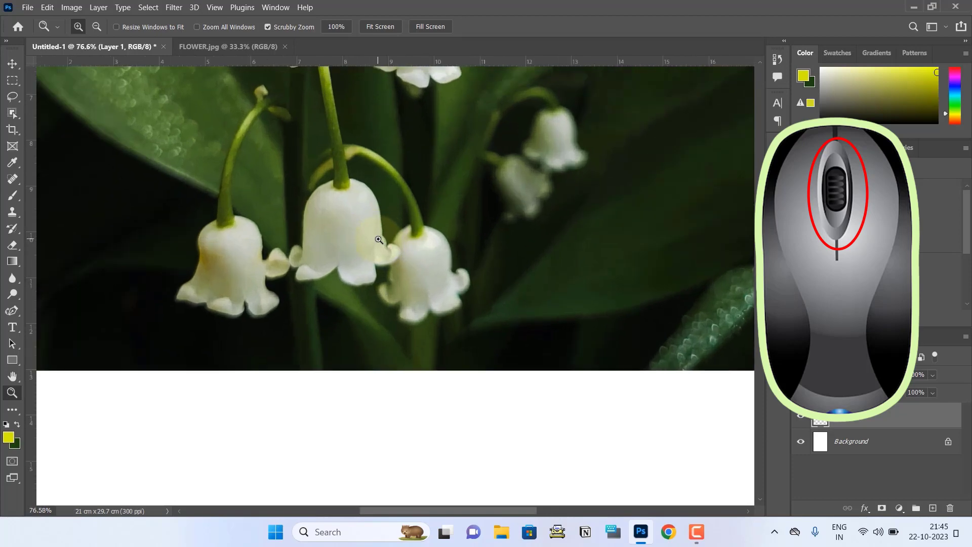
{"action": "scroll", "coordinate": [379, 239], "scroll_direction": "up", "scroll_amount": 2}
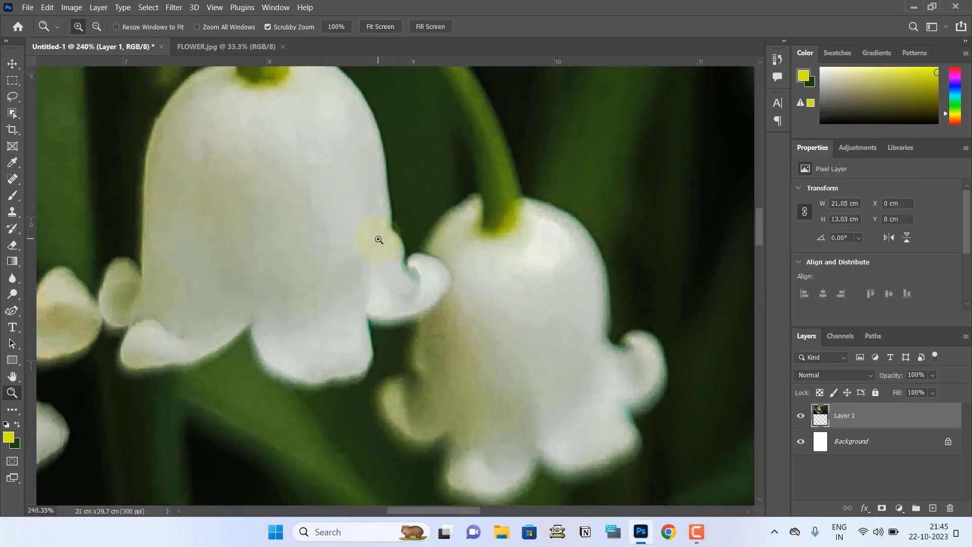
{"action": "scroll", "coordinate": [379, 240], "scroll_direction": "down", "scroll_amount": 2}
{"action": "scroll", "coordinate": [379, 239], "scroll_direction": "down", "scroll_amount": 8}
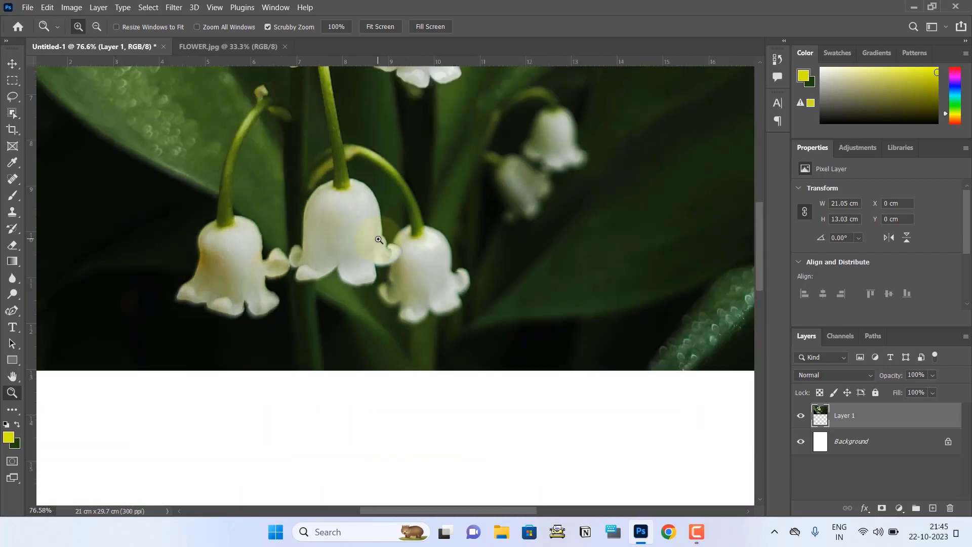
{"action": "scroll", "coordinate": [378, 239], "scroll_direction": "down", "scroll_amount": 3}
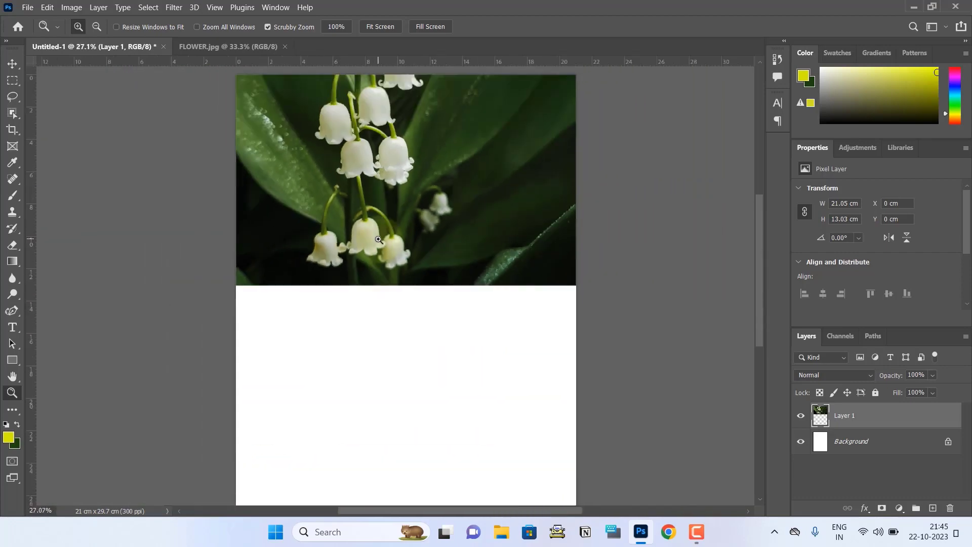
{"action": "scroll", "coordinate": [379, 239], "scroll_direction": "up", "scroll_amount": 4}
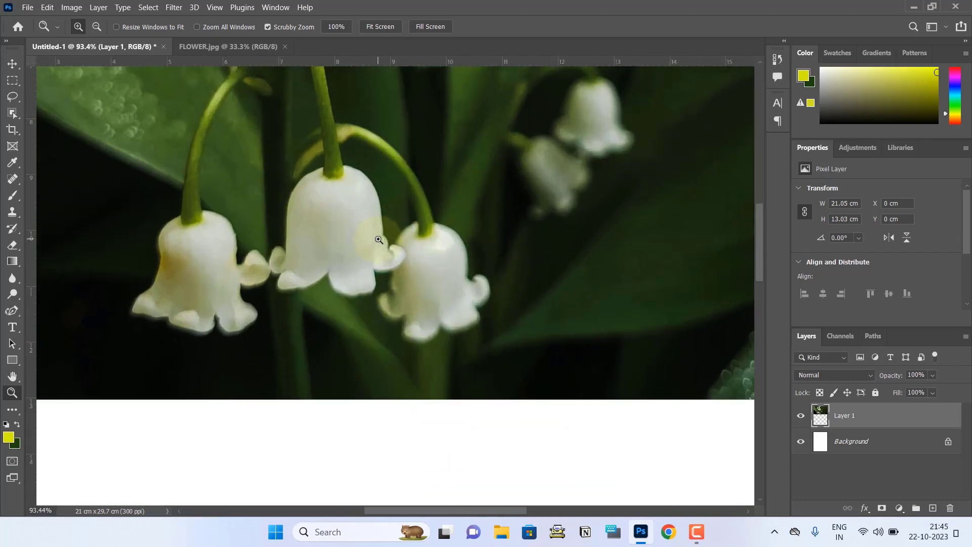
{"action": "scroll", "coordinate": [378, 239], "scroll_direction": "down", "scroll_amount": 2}
{"action": "scroll", "coordinate": [379, 240], "scroll_direction": "down", "scroll_amount": 3}
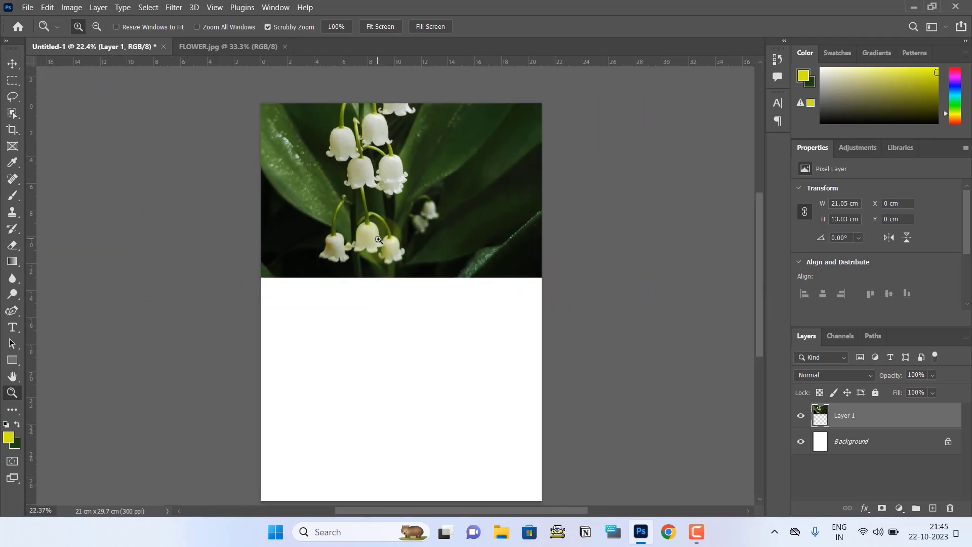
{"action": "scroll", "coordinate": [379, 240], "scroll_direction": "up", "scroll_amount": 1}
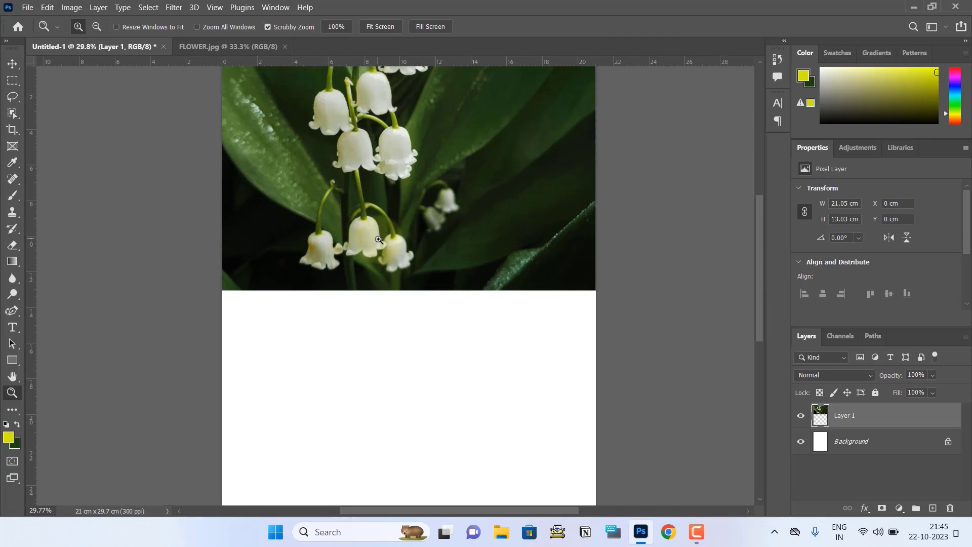
{"action": "scroll", "coordinate": [378, 240], "scroll_direction": "up", "scroll_amount": 5}
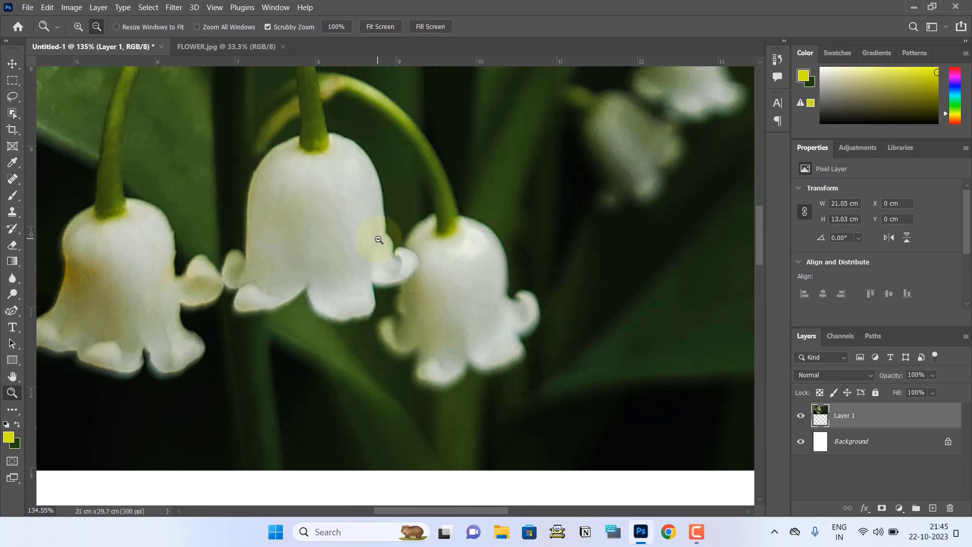
Inspect the blossoms and leaves across different areas of the enlarged flower photo
{"action": "key", "text": "space"}
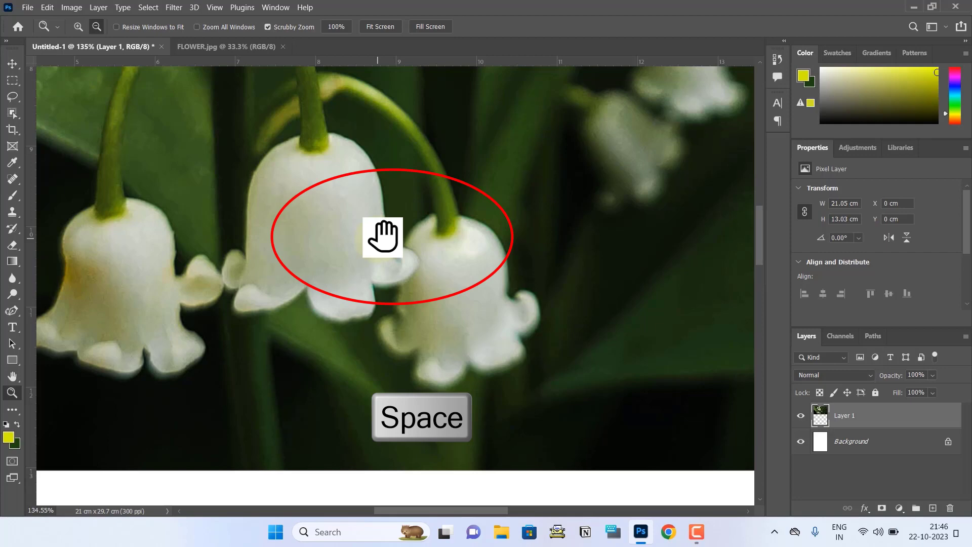
{"action": "left_click_drag", "start_coordinate": [383, 236], "coordinate": [421, 256]}
{"action": "left_click_drag", "start_coordinate": [527, 243], "coordinate": [549, 247]}
{"action": "left_click_drag", "start_coordinate": [320, 254], "coordinate": [458, 256]}
{"action": "left_click_drag", "start_coordinate": [324, 273], "coordinate": [471, 213]}
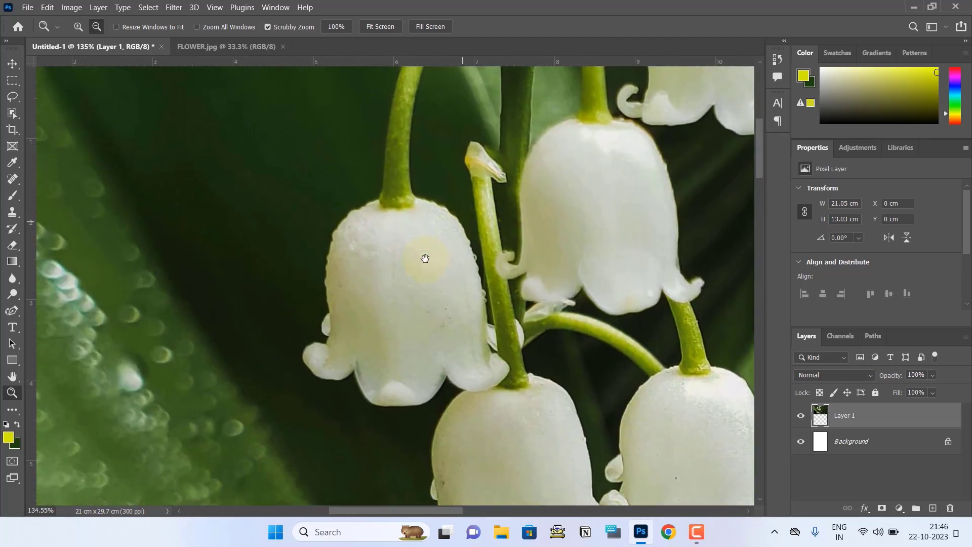
{"action": "left_click_drag", "start_coordinate": [402, 276], "coordinate": [460, 234]}
{"action": "left_click_drag", "start_coordinate": [426, 262], "coordinate": [469, 238]}
{"action": "left_click_drag", "start_coordinate": [378, 312], "coordinate": [441, 208]}
{"action": "mouse_move", "coordinate": [349, 299]}
{"action": "left_mouse_down"}
{"action": "mouse_move", "coordinate": [365, 252]}
{"action": "mouse_move", "coordinate": [348, 250]}
{"action": "mouse_move", "coordinate": [362, 303]}
{"action": "left_mouse_up"}
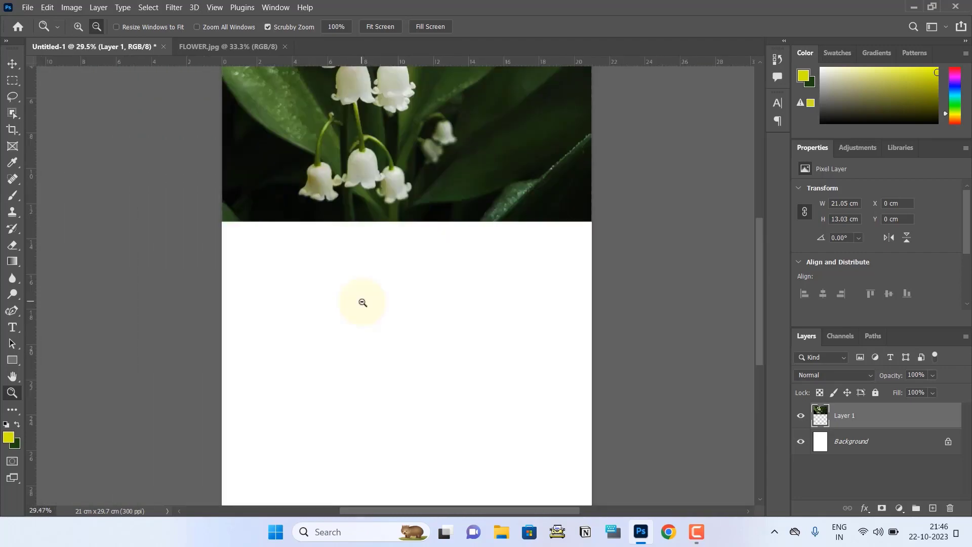
Add the dark green heading THE FLOWER centred in the white area beneath the photo and enlarge it
{"action": "key", "text": "t"}
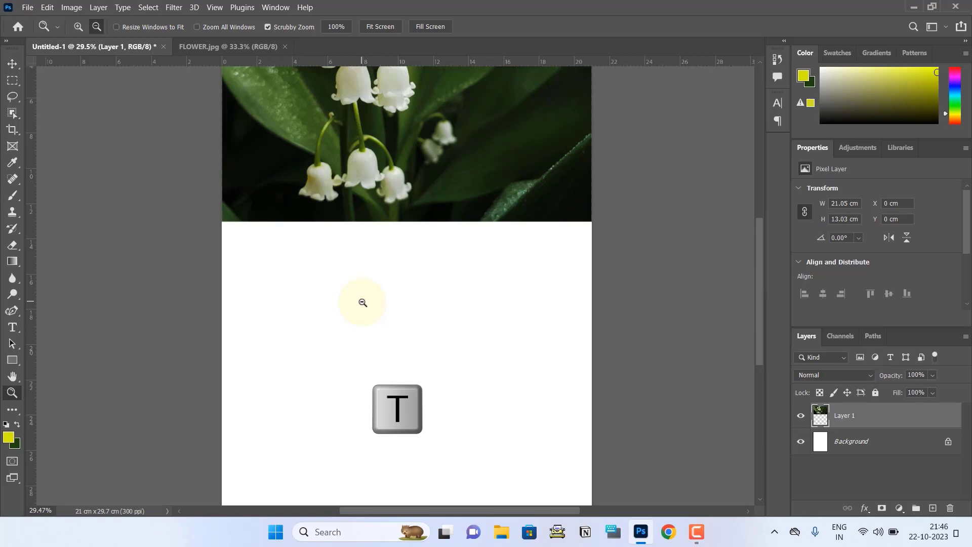
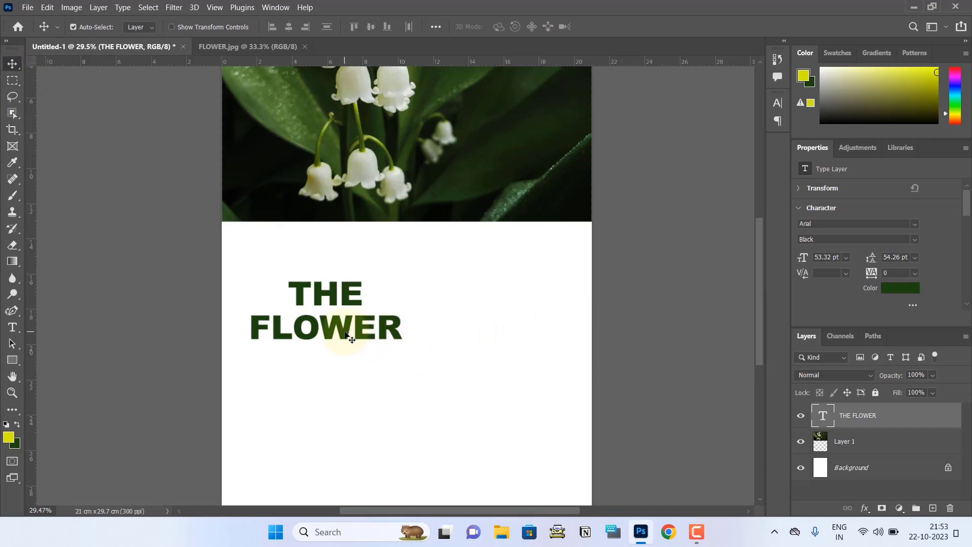
{"action": "left_click_drag", "start_coordinate": [349, 339], "coordinate": [423, 357]}
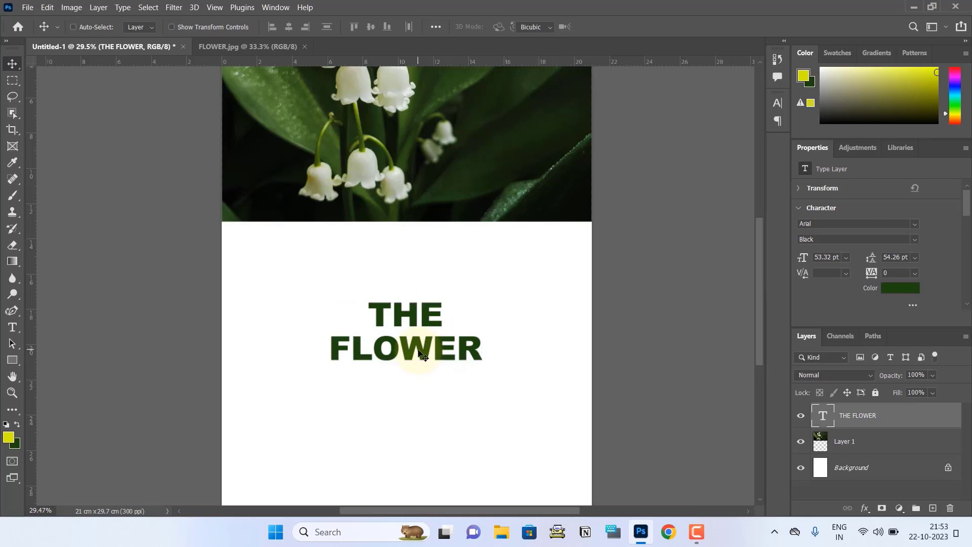
{"action": "key", "text": "ctrl+t"}
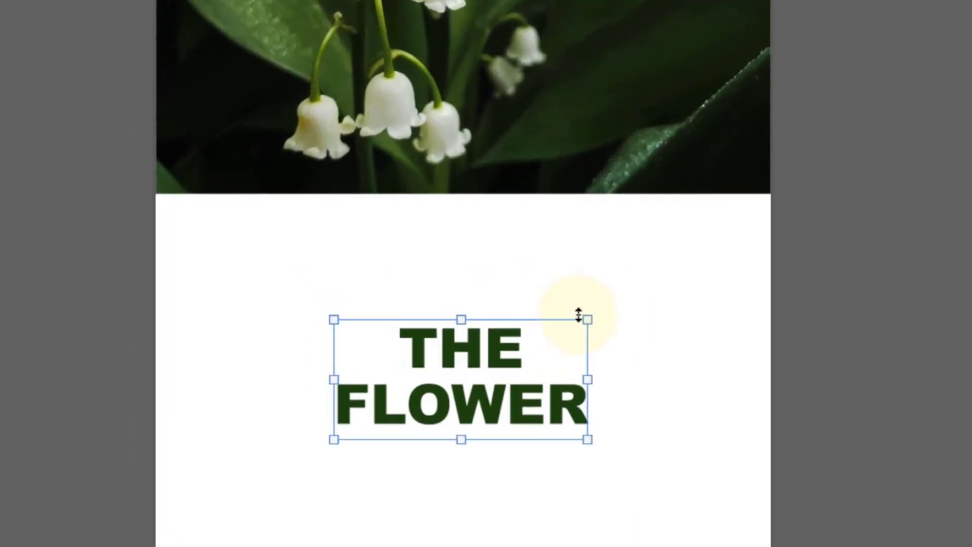
{"action": "left_click_drag", "start_coordinate": [590, 319], "coordinate": [629, 299]}
{"action": "key", "text": "Return"}
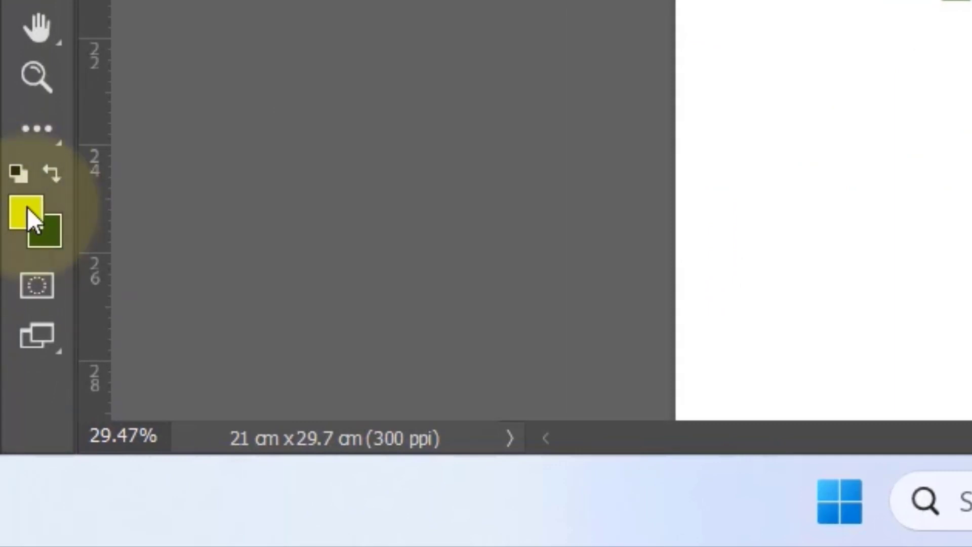
Set the foreground color to a brighter, lighter yellow
{"action": "left_click", "coordinate": [19, 215]}
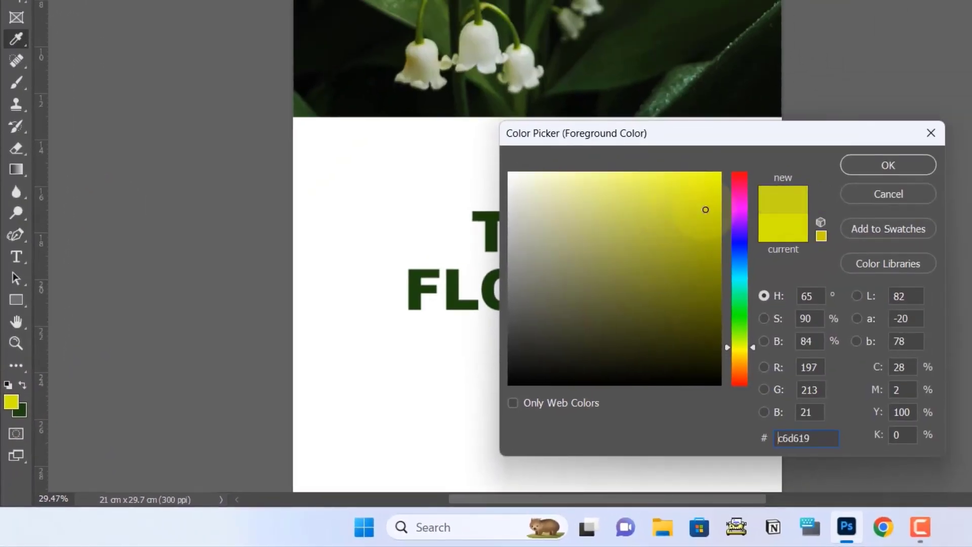
{"action": "left_click_drag", "start_coordinate": [705, 209], "coordinate": [678, 177]}
{"action": "left_click", "coordinate": [887, 166]}
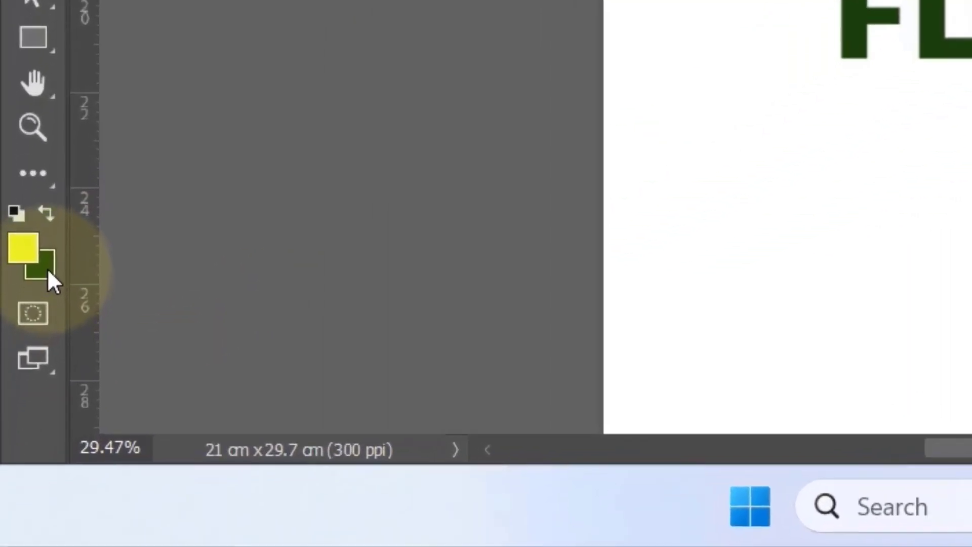
Set the background color to a darker shade of green
{"action": "left_click", "coordinate": [48, 269]}
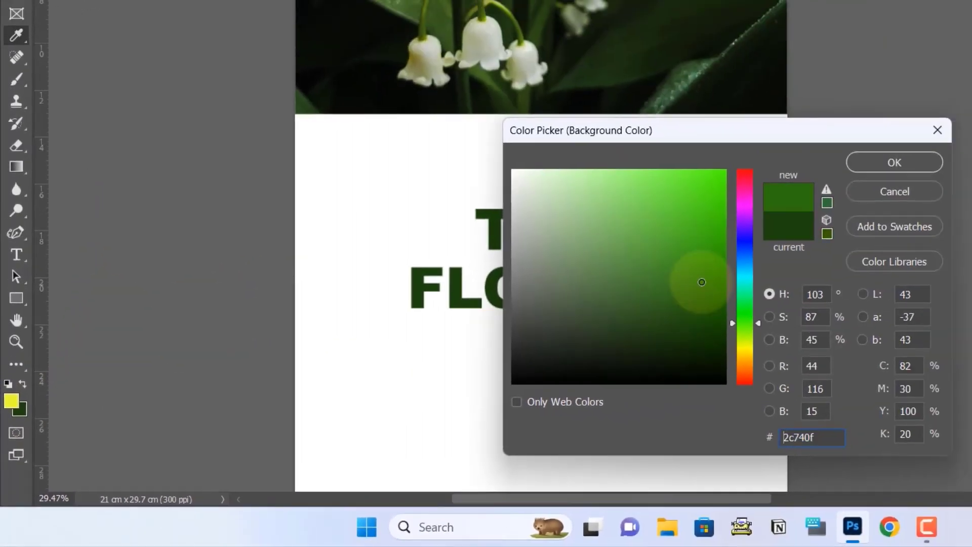
{"action": "left_click_drag", "start_coordinate": [701, 282], "coordinate": [676, 339]}
{"action": "left_click", "coordinate": [882, 170]}
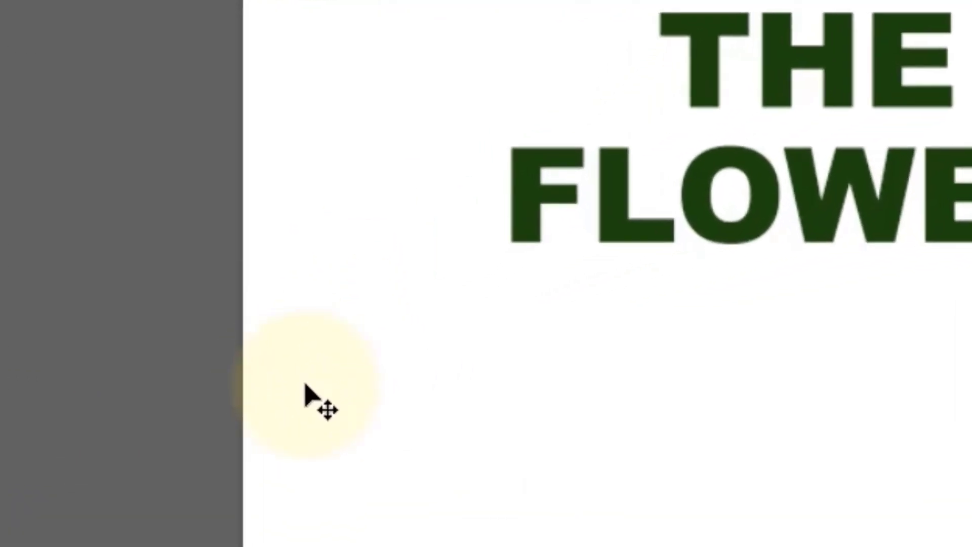
Fill the white Background layer with the yellow foreground color
{"action": "right_click", "coordinate": [276, 210]}
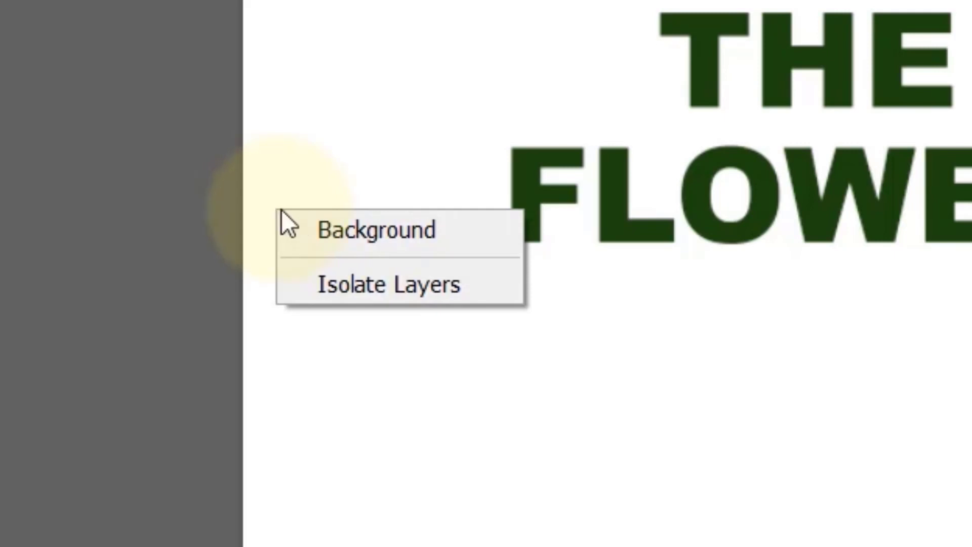
{"action": "left_click", "coordinate": [316, 236]}
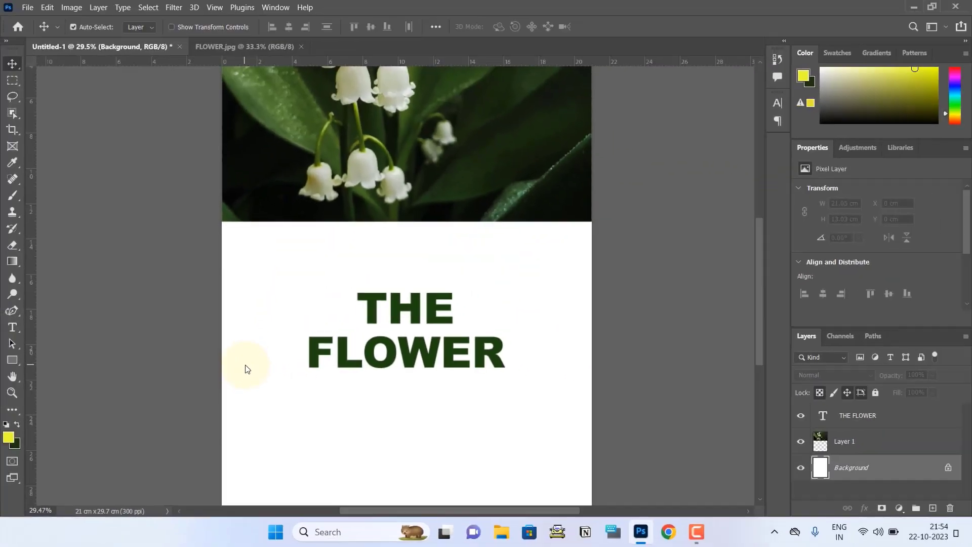
{"action": "key", "text": "alt"}
{"action": "key", "text": "alt+BackSpace"}
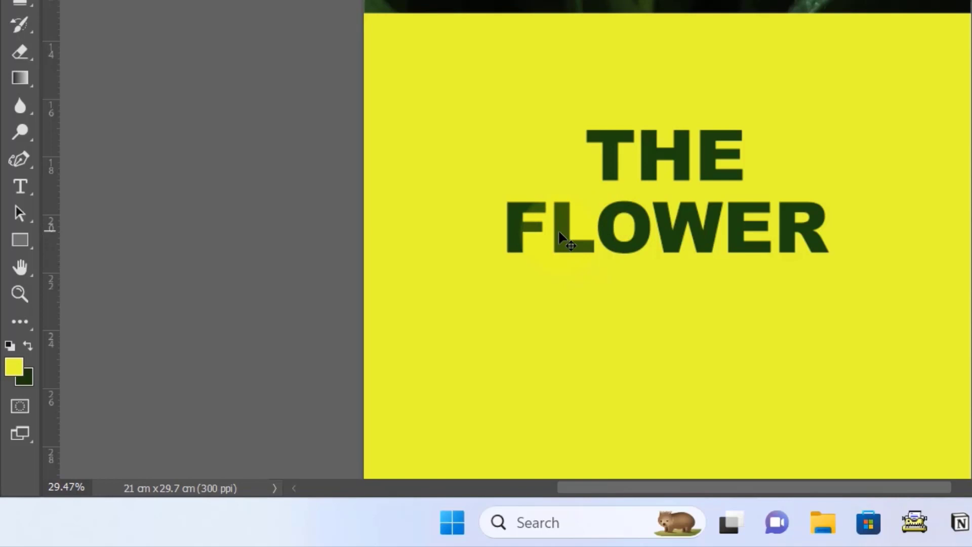
Fill the THE FLOWER text layer with the dark green background color
{"action": "right_click", "coordinate": [559, 233]}
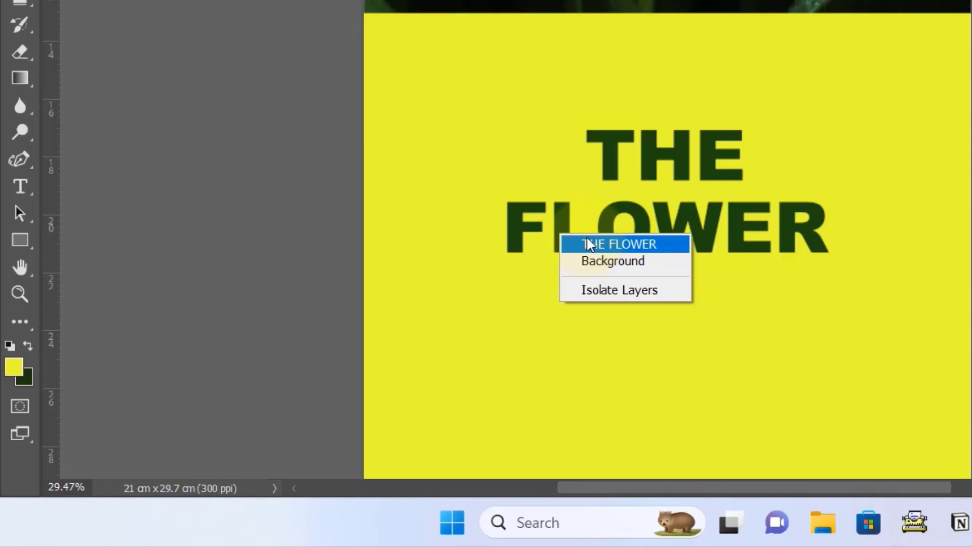
{"action": "left_click", "coordinate": [587, 239]}
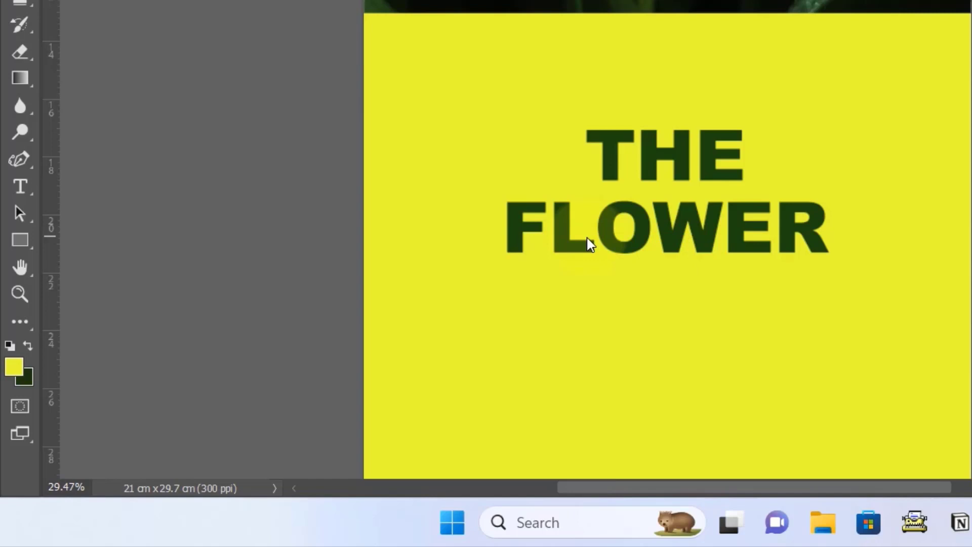
{"action": "key", "text": "ctrl+BackSpace"}
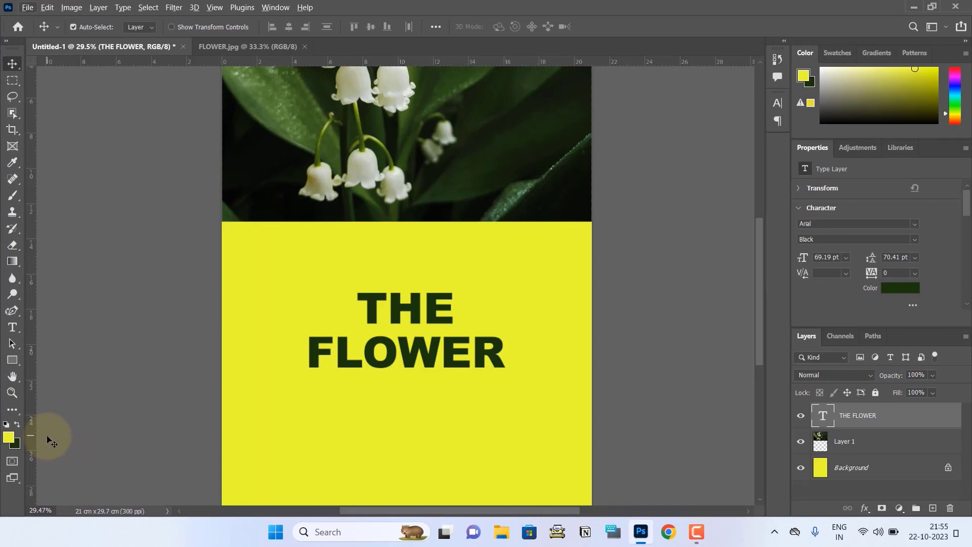
Send the THE FLOWER text layer behind Layer 1 and move the heading up to overlap the photo's lower edge
{"action": "scroll", "coordinate": [506, 293], "scroll_direction": "down", "scroll_amount": 1}
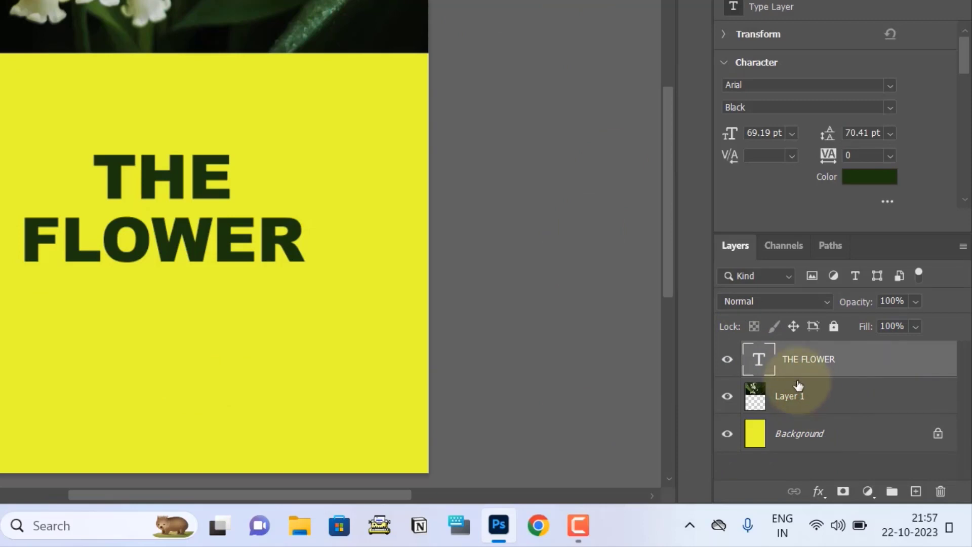
{"action": "key", "text": "ctrl+bracketleft"}
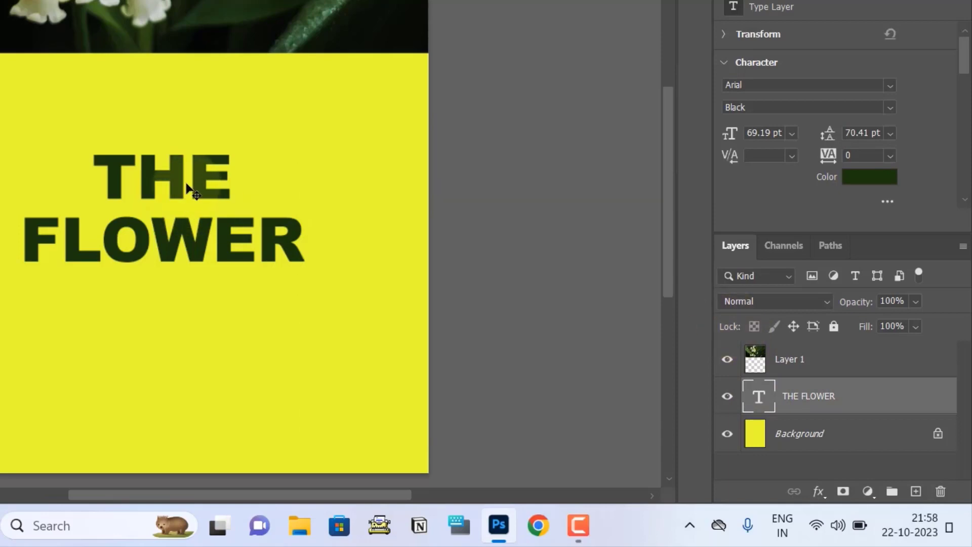
{"action": "left_click_drag", "start_coordinate": [176, 183], "coordinate": [144, 137]}
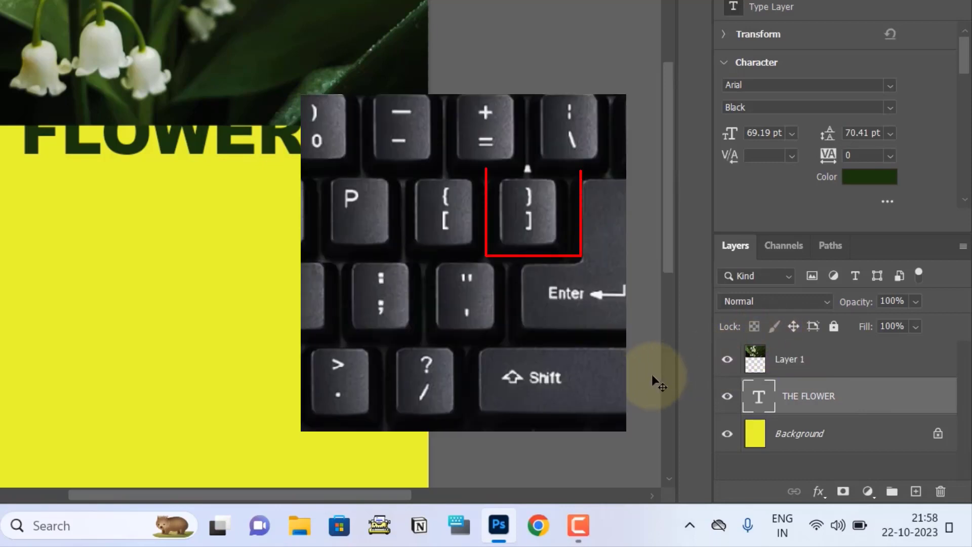
Shift the THE FLOWER layer in front of and behind the photo layer, leaving it in front of Layer 1
{"action": "key", "text": "ctrl+bracketright"}
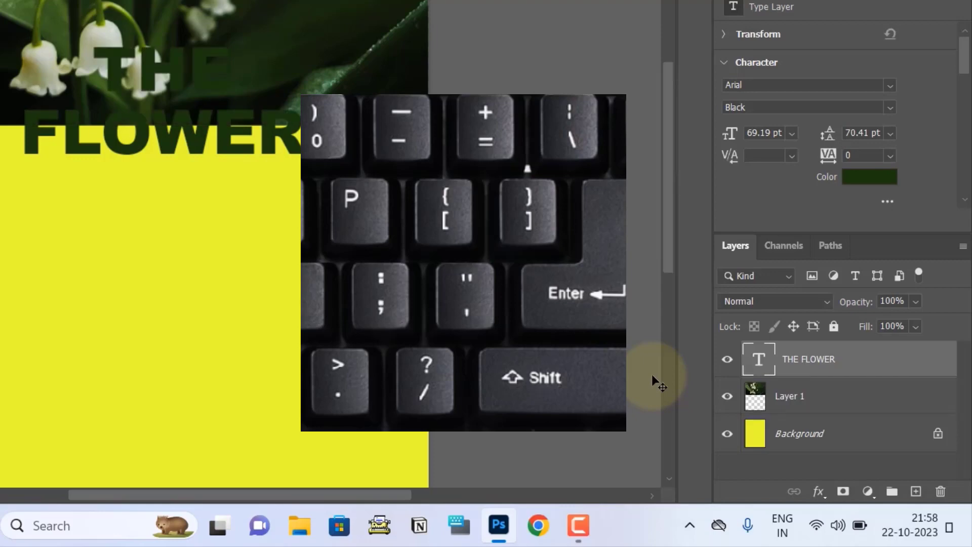
{"action": "key", "text": "ctrl+bracketleft"}
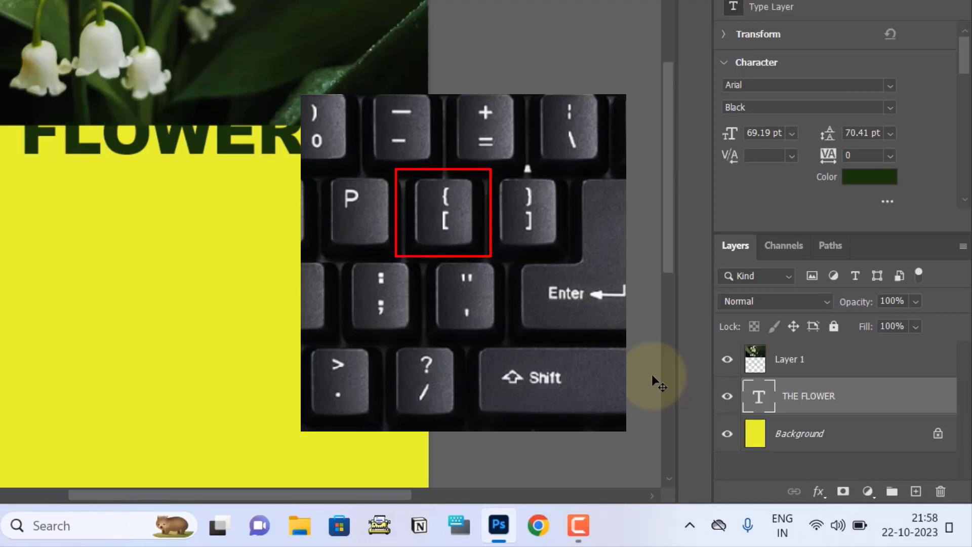
{"action": "key", "text": "ctrl+bracketright"}
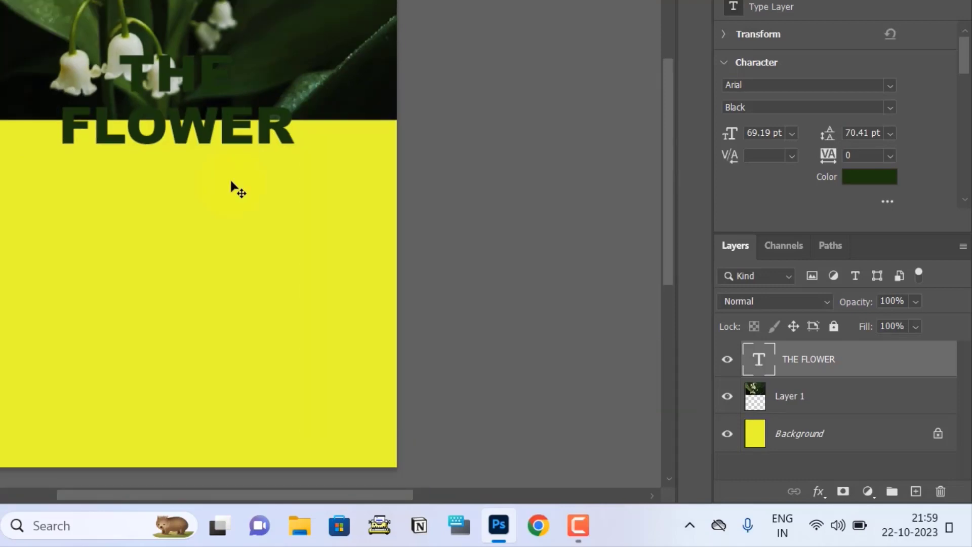
Duplicate the flower photo on Layer 1 and place the copy in the yellow area below, at about Y 14.85 cm
{"action": "left_click", "coordinate": [311, 62]}
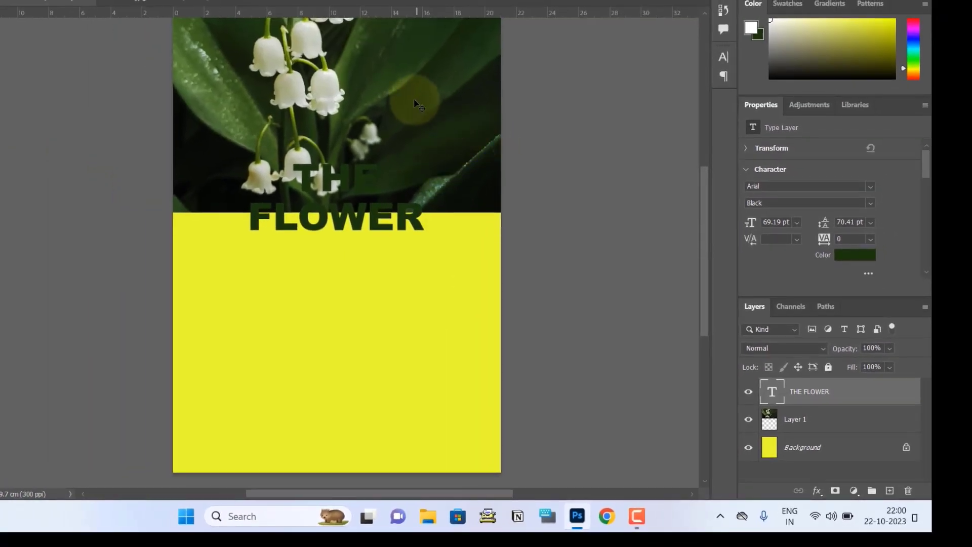
{"action": "right_click", "coordinate": [428, 66]}
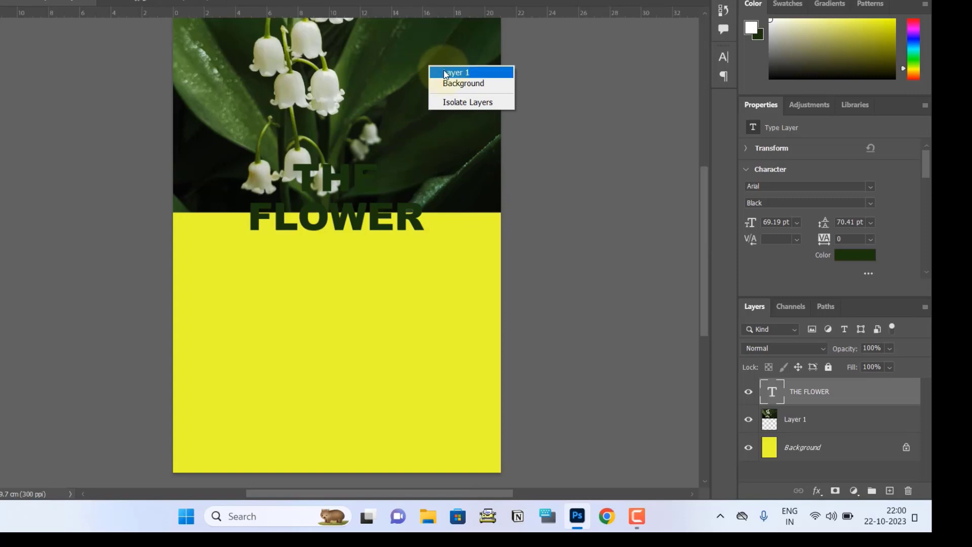
{"action": "left_click", "coordinate": [445, 73]}
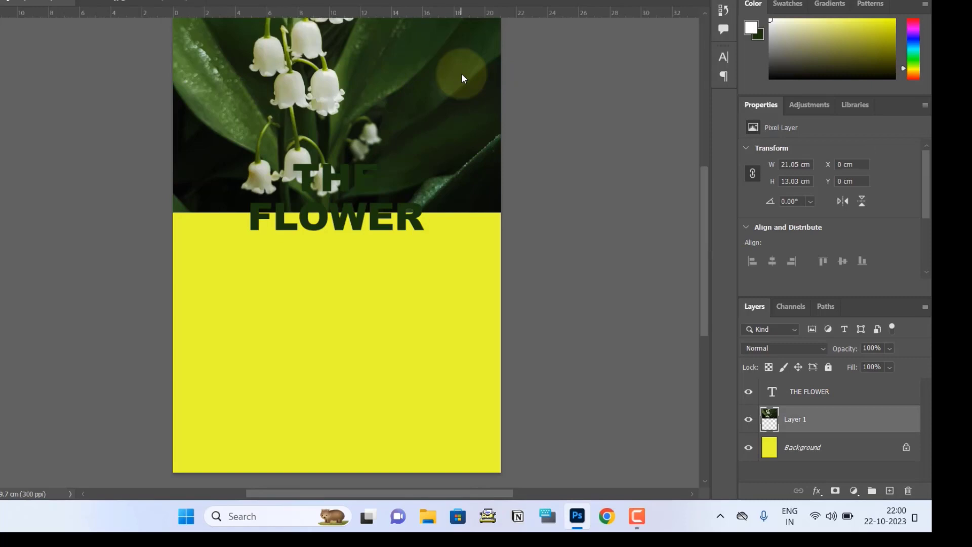
{"action": "left_click_drag", "start_coordinate": [462, 75], "coordinate": [460, 307]}
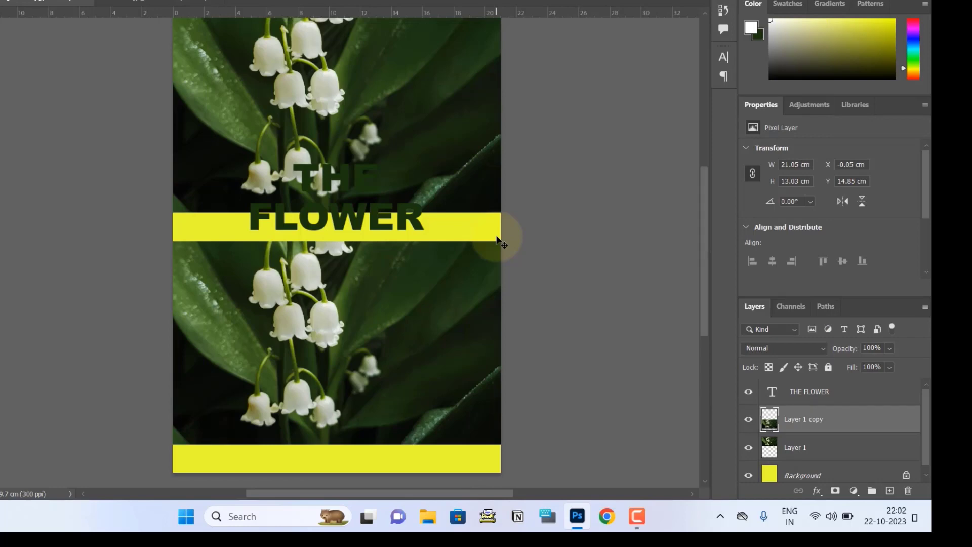
Try 80% and 50% opacity on the Layer 1 copy and settle on 10%
{"action": "key", "text": "8"}
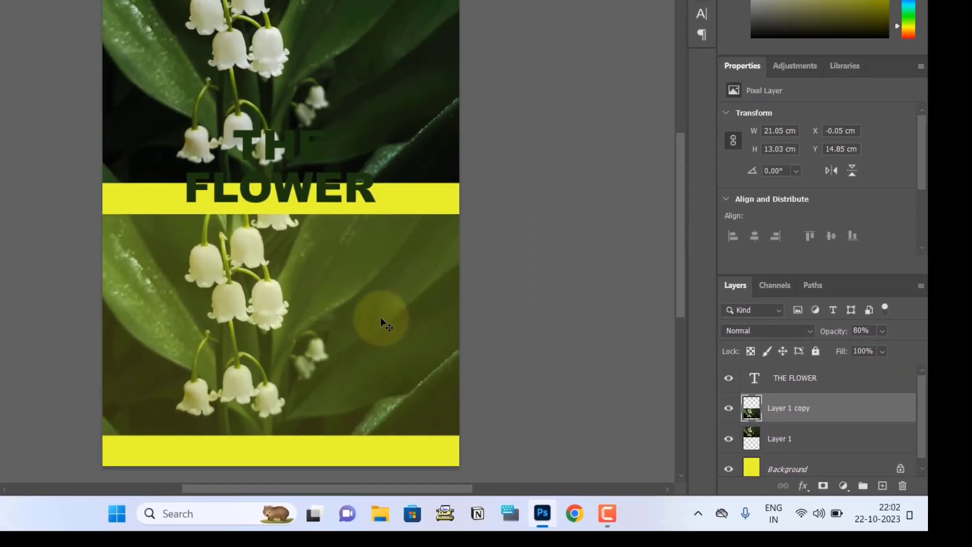
{"action": "key", "text": "5"}
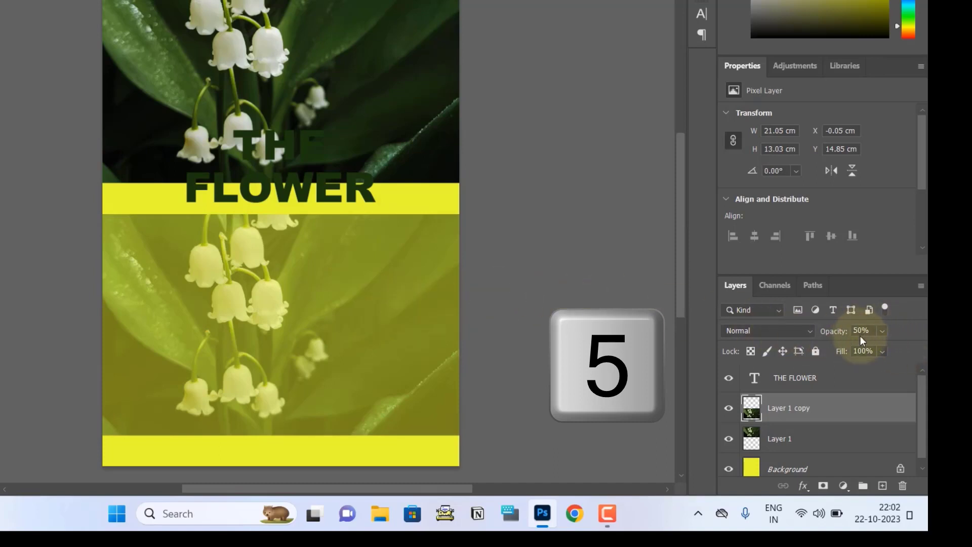
{"action": "key", "text": "1"}
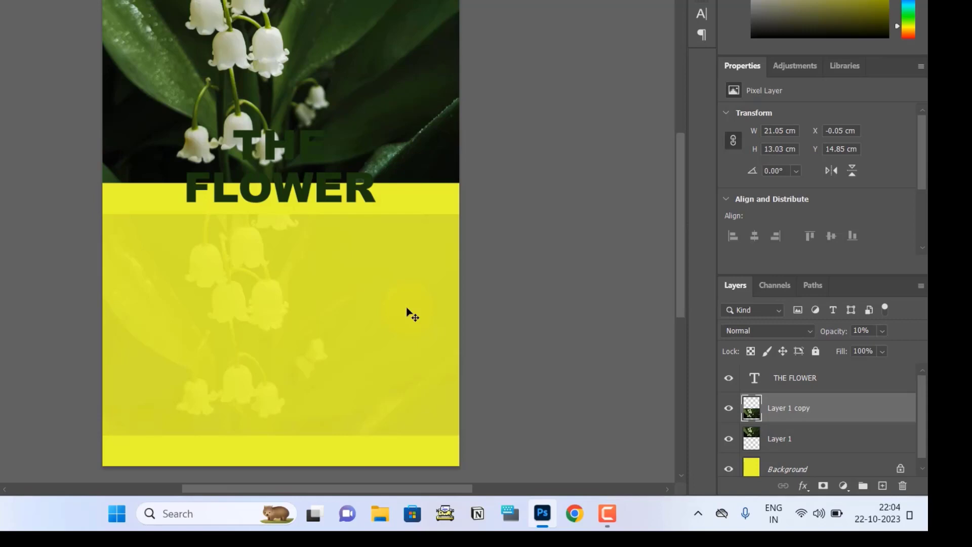
Save the document to the Desktop as Untitled-1 in Photoshop PSD format
{"action": "key", "text": "ctrl+s"}
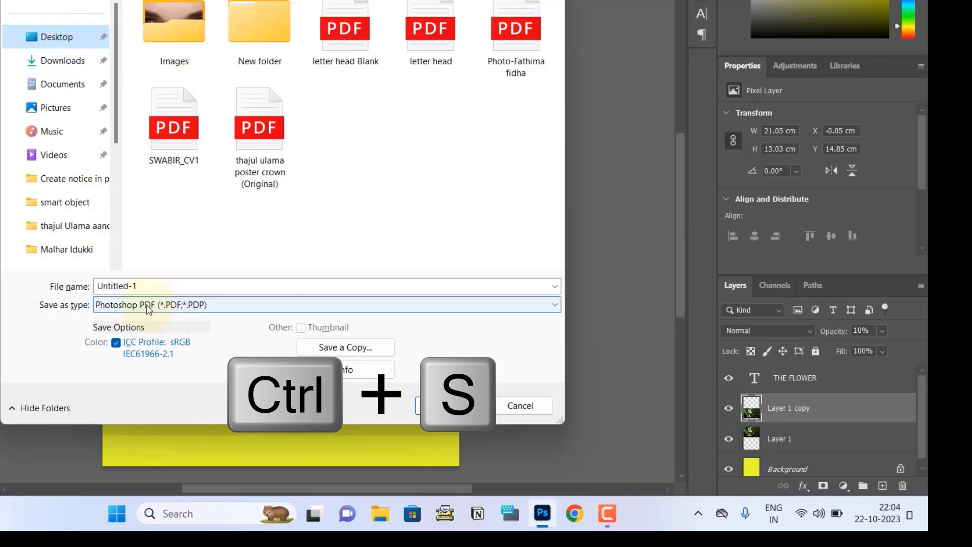
{"action": "left_click", "coordinate": [154, 286]}
{"action": "left_click", "coordinate": [213, 305]}
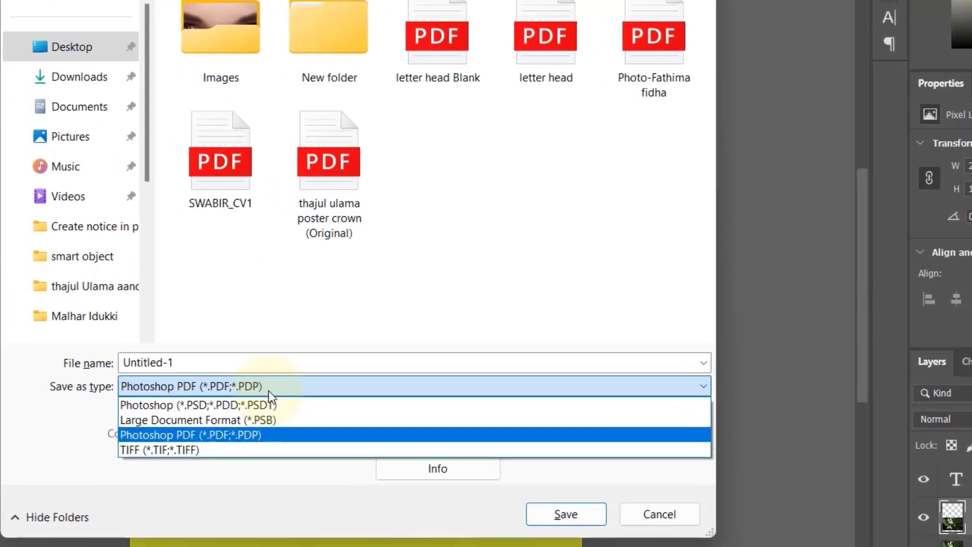
{"action": "left_click", "coordinate": [262, 412]}
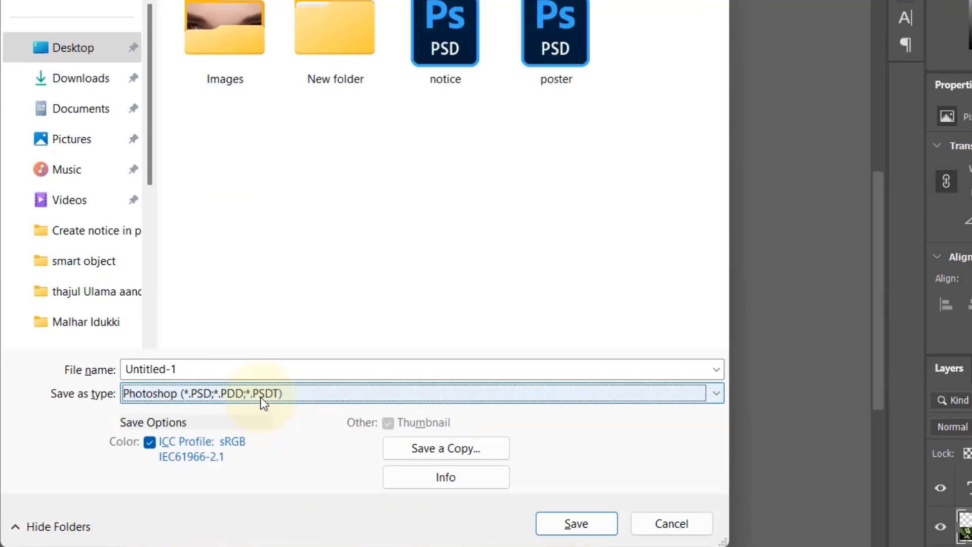
{"action": "left_click", "coordinate": [262, 394]}
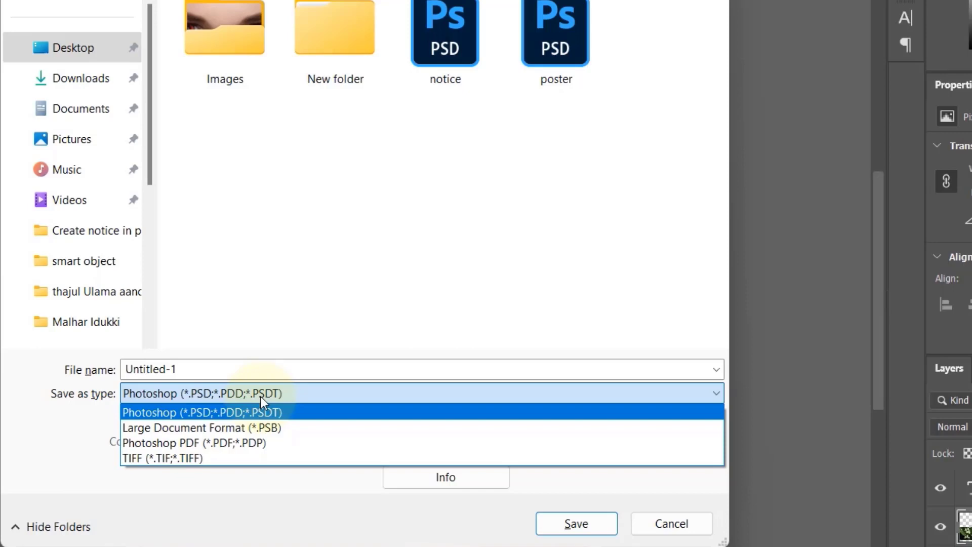
{"action": "key", "text": "Escape"}
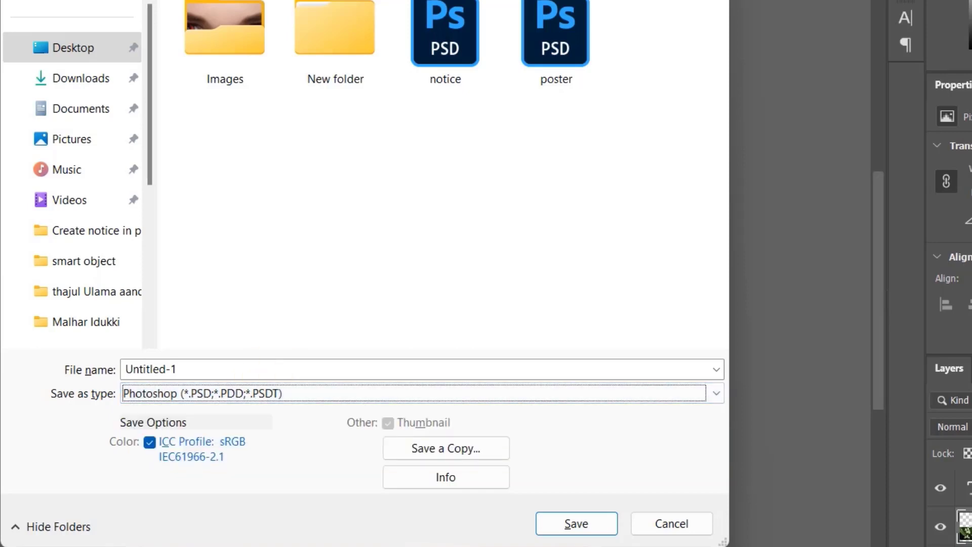
{"action": "key", "text": "Return"}
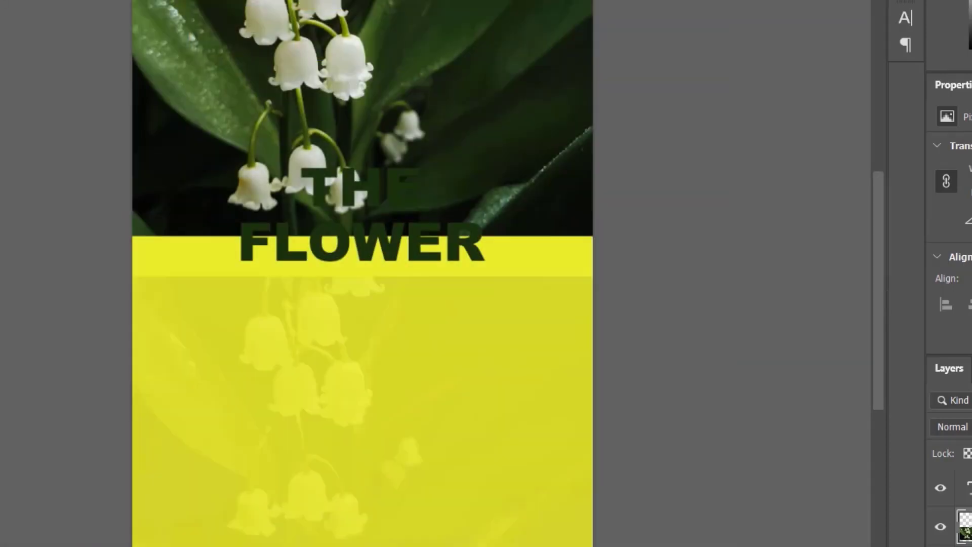
Save a JPEG copy of the document named Untitled-1 copy
{"action": "key", "text": "ctrl+alt+s"}
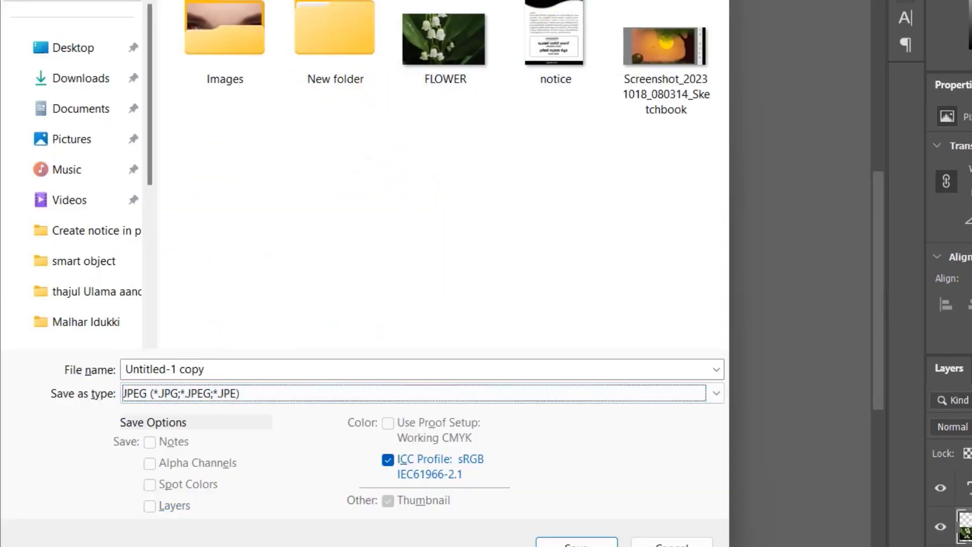
{"action": "key", "text": "Return"}
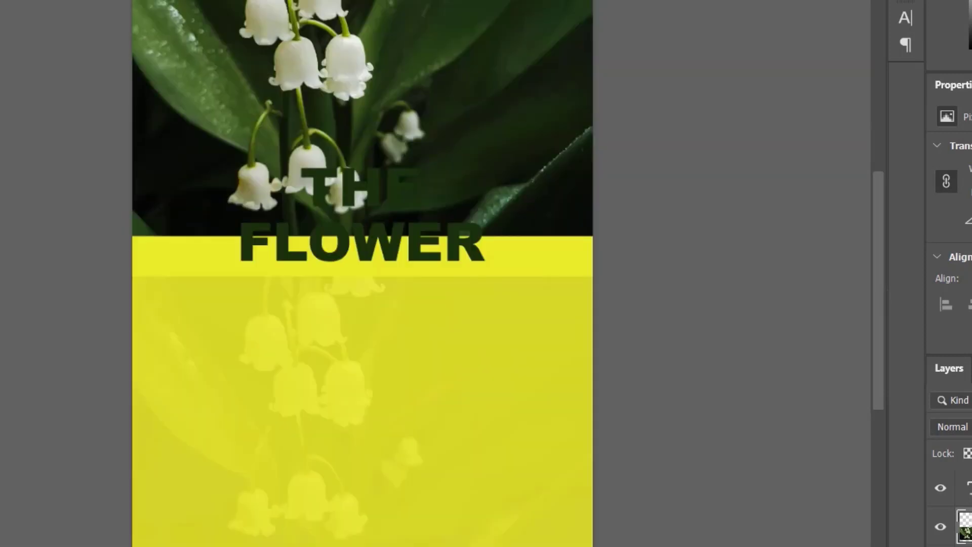